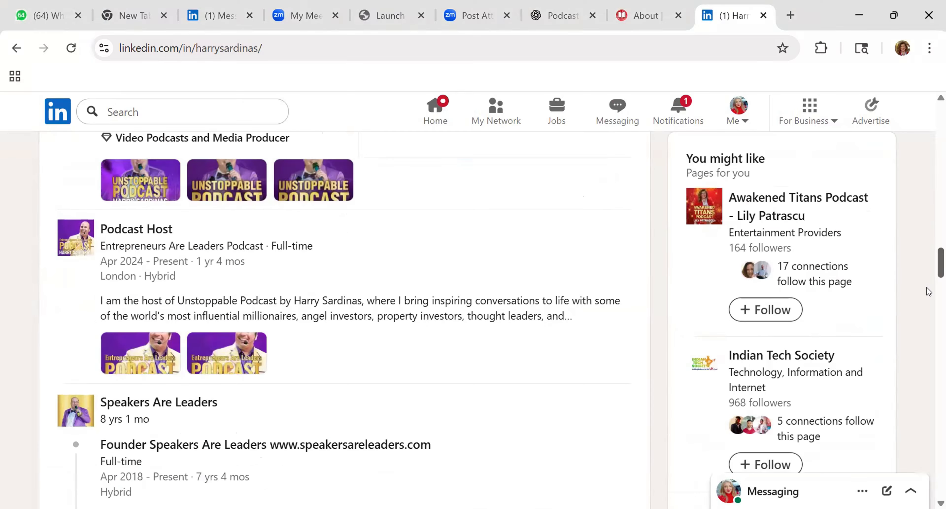
Start a recommendation for the profile owner, setting the relationship to worked with you but at different companies and the position to Podcaster at Unstoppable Podcast.
{"action": "scroll", "coordinate": [924, 368], "scroll_direction": "up", "scroll_amount": 5}
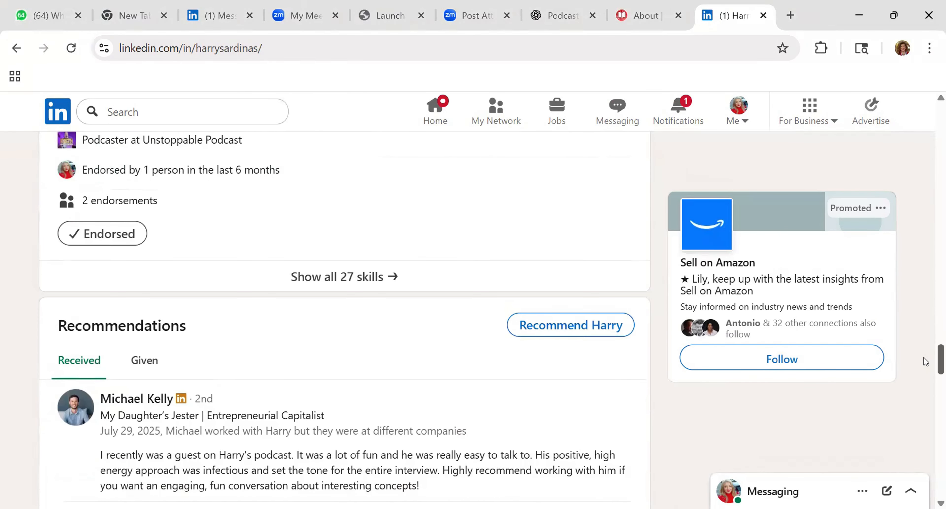
{"action": "left_click", "coordinate": [600, 335]}
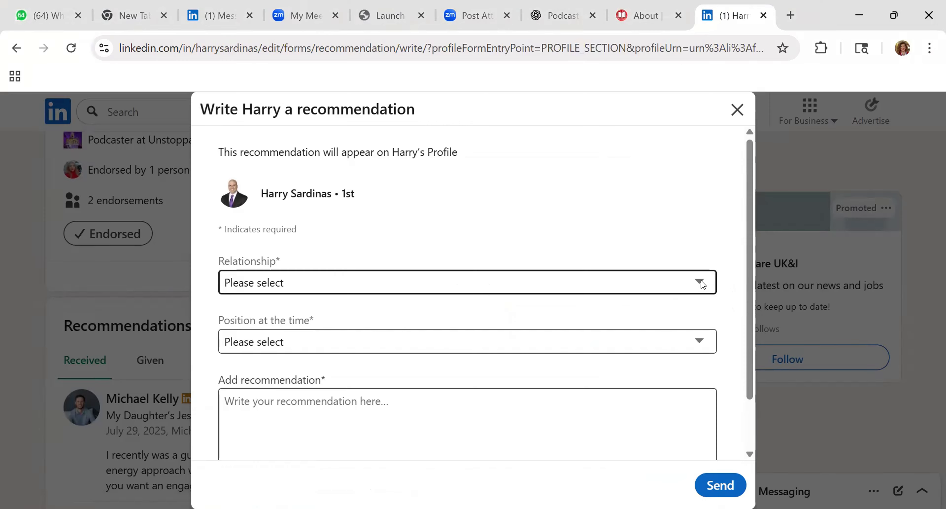
{"action": "left_click", "coordinate": [702, 284]}
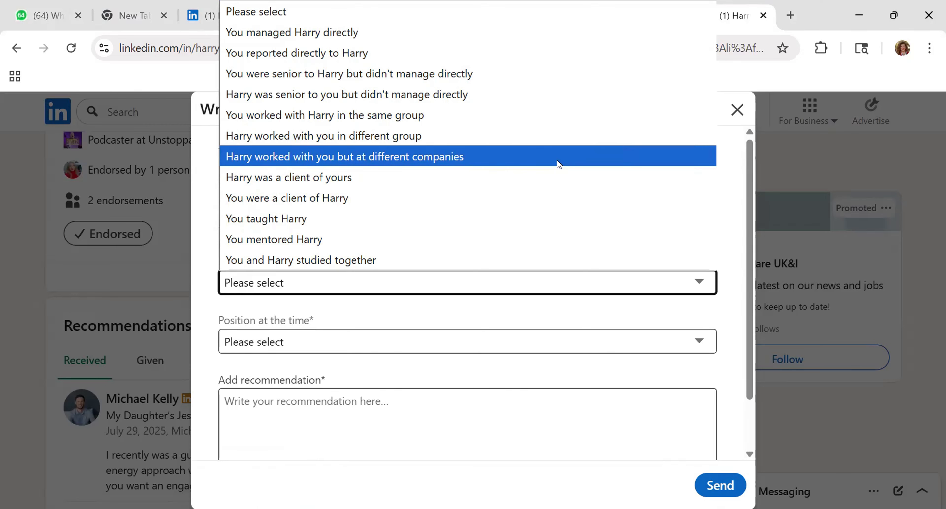
{"action": "left_click", "coordinate": [556, 159]}
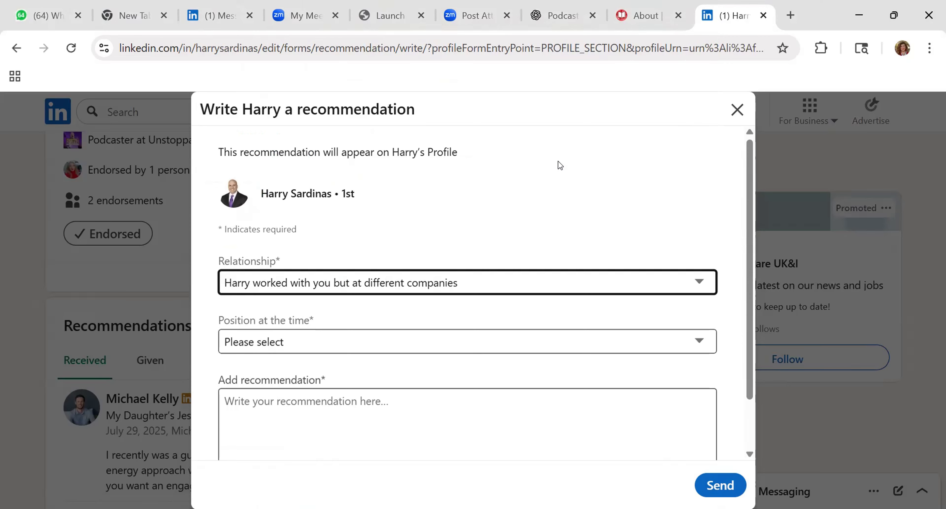
{"action": "left_click", "coordinate": [699, 341]}
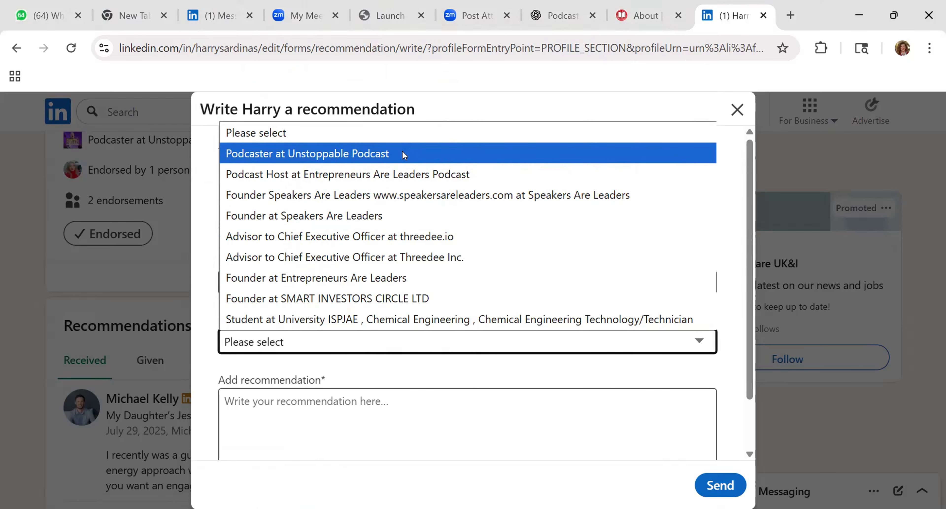
{"action": "left_click", "coordinate": [388, 155]}
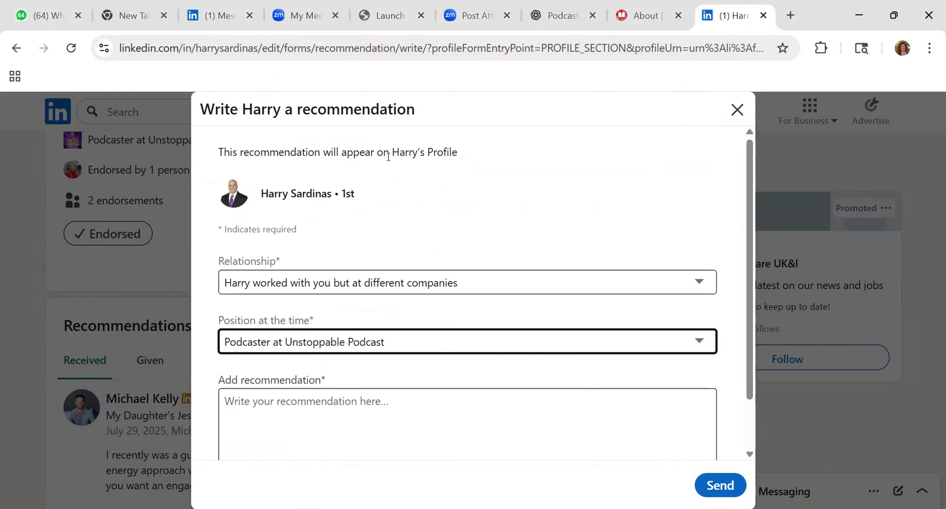
{"action": "left_click", "coordinate": [402, 407]}
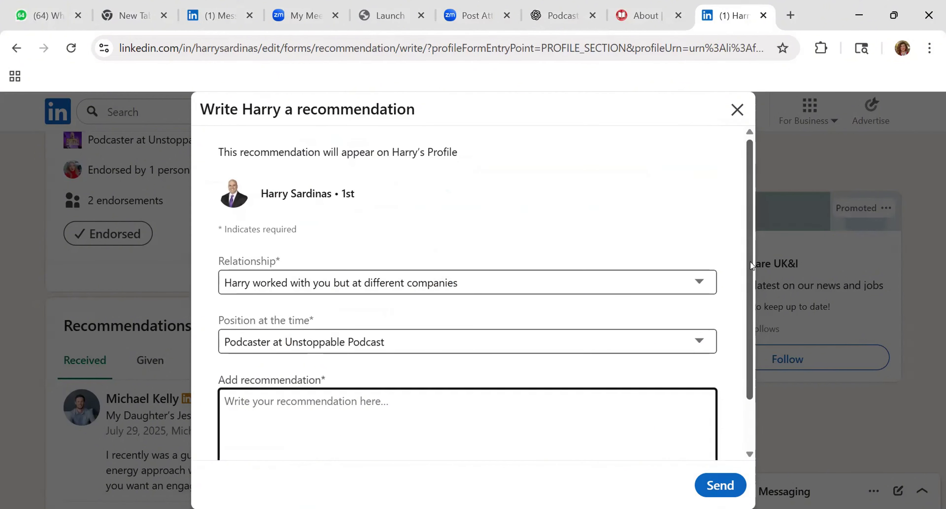
{"action": "scroll", "coordinate": [648, 327], "scroll_direction": "down", "scroll_amount": 2}
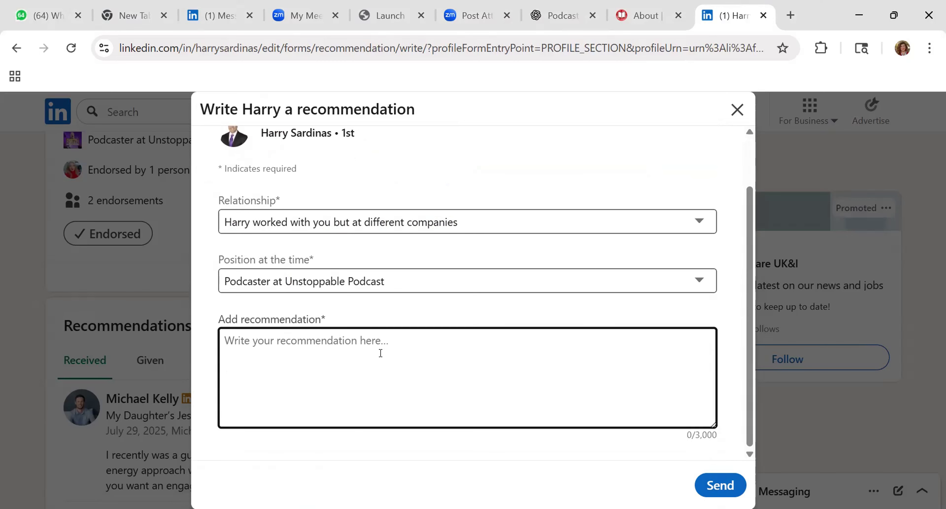
{"action": "type", "text": "xxxxx"}
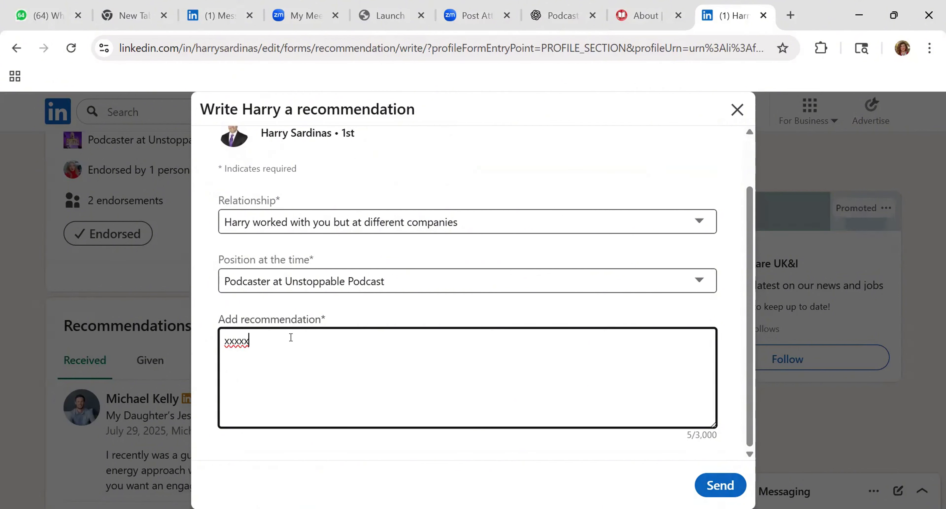
{"action": "key", "text": "BackSpace"}
{"action": "key", "text": "BackSpace"}
{"action": "key", "text": "BackSpace"}
{"action": "key", "text": "BackSpace"}
{"action": "key", "text": "BackSpace"}
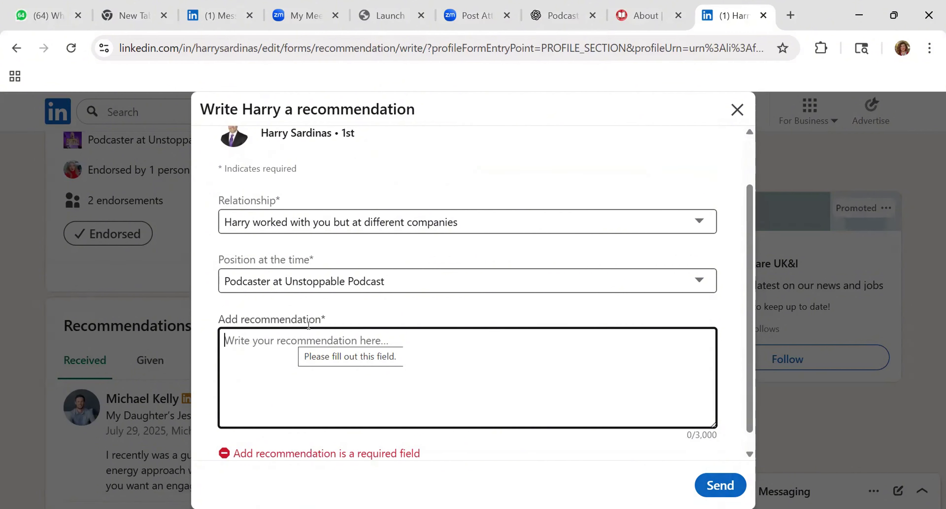
Switch to the ChatGPT podcast conversation and begin a new prompt with "I was featured".
{"action": "left_click", "coordinate": [558, 15]}
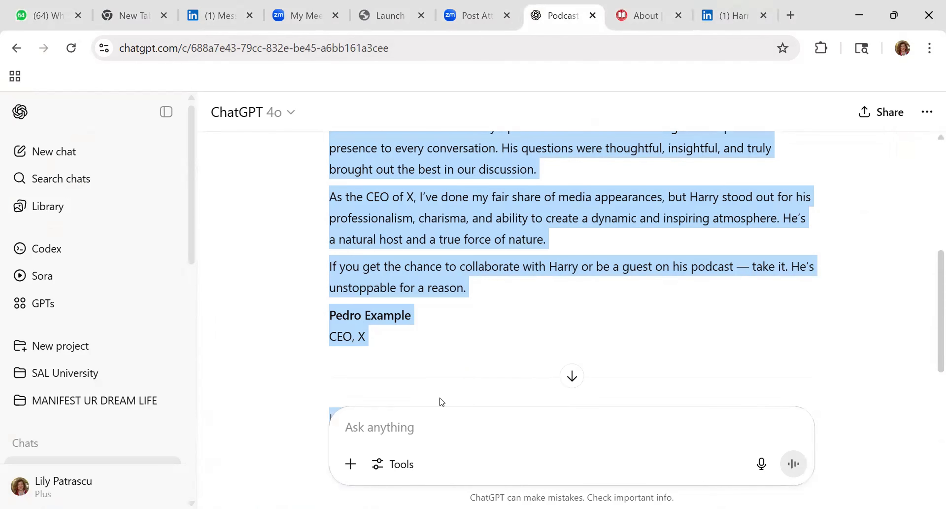
{"action": "left_click", "coordinate": [430, 428]}
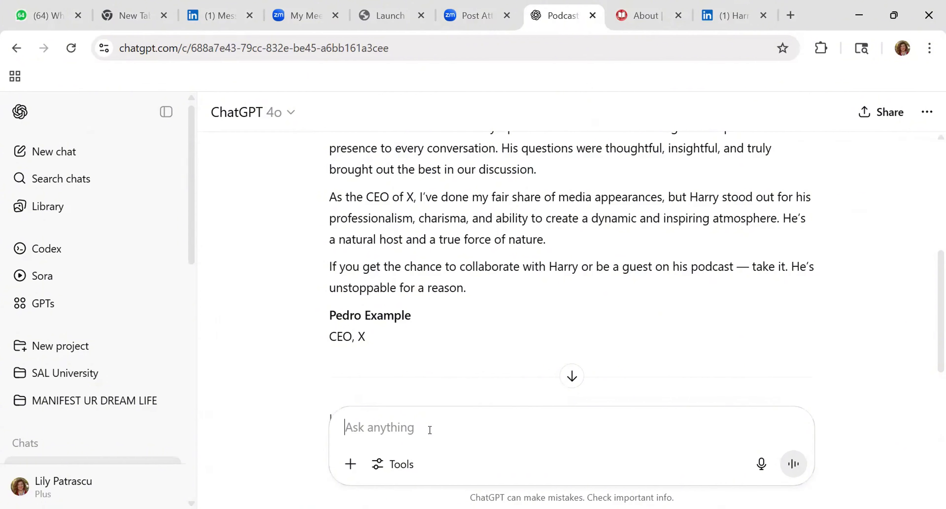
{"action": "type", "text": "I"}
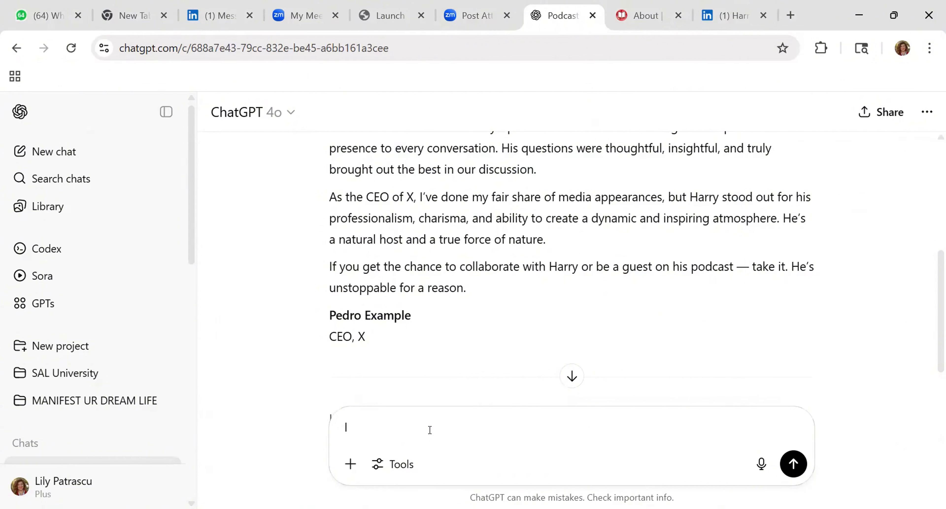
{"action": "type", "text": "was featutred"}
{"action": "key", "text": "BackSpace"}
{"action": "key", "text": "BackSpace"}
{"action": "key", "text": "BackSpace"}
{"action": "key", "text": "BackSpace"}
{"action": "type", "text": "red oin"}
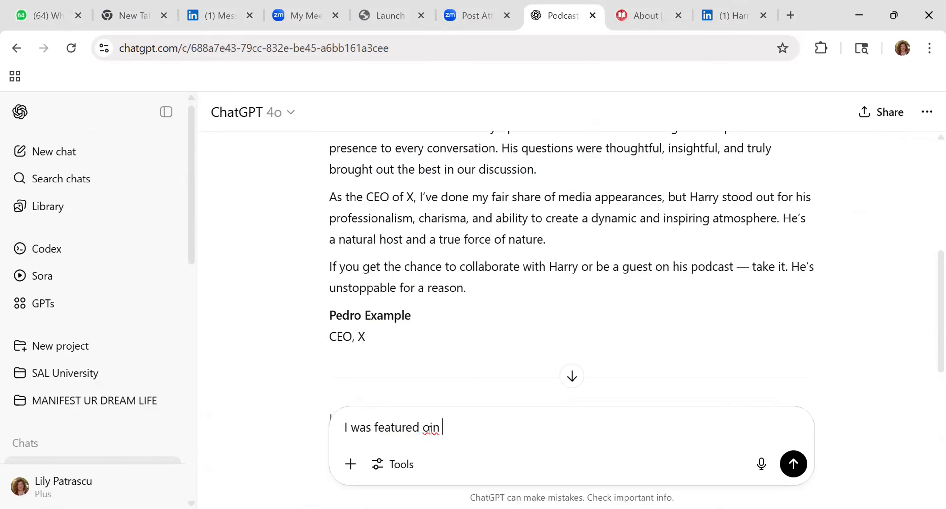
Continue the prompt with "on Unstoppable podcast with", the host's full name and ", and he was".
{"action": "key", "text": "BackSpace"}
{"action": "key", "text": "BackSpace"}
{"action": "key", "text": "BackSpace"}
{"action": "type", "text": "n nsr"}
{"action": "key", "text": "BackSpace"}
{"action": "key", "text": "BackSpace"}
{"action": "key", "text": "BackSpace"}
{"action": "type", "text": "Uns"}
{"action": "type", "text": "yopp"}
{"action": "key", "text": "BackSpace"}
{"action": "key", "text": "BackSpace"}
{"action": "key", "text": "BackSpace"}
{"action": "key", "text": "BackSpace"}
{"action": "type", "text": "toppable podcas"}
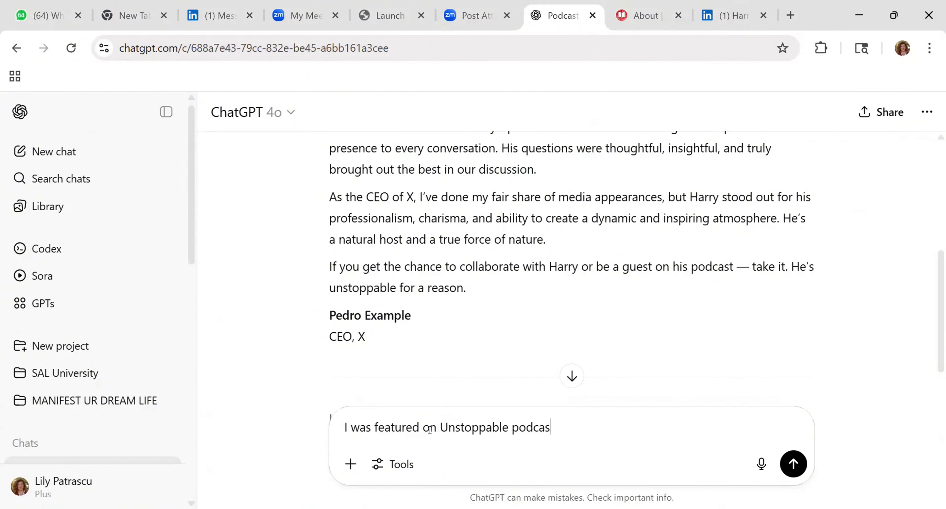
{"action": "type", "text": "t with harry sa"}
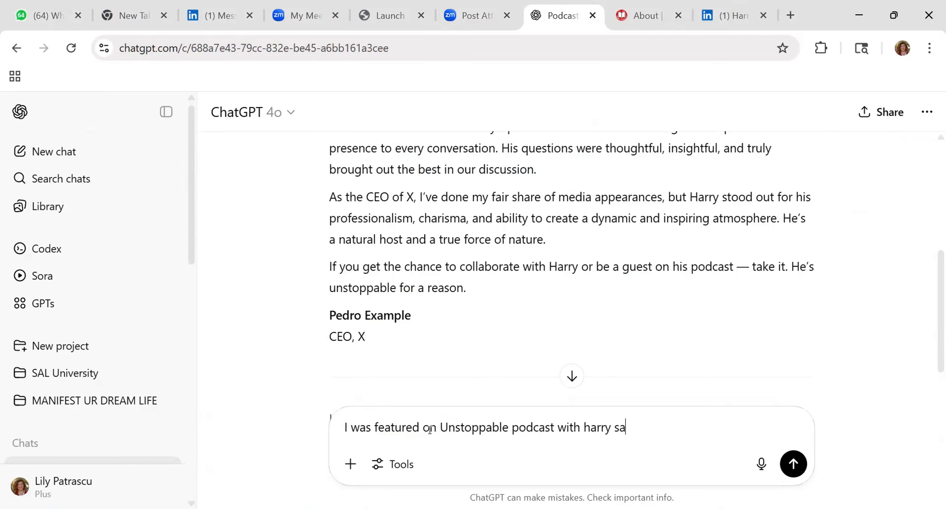
{"action": "type", "text": "rdinas, and he was "}
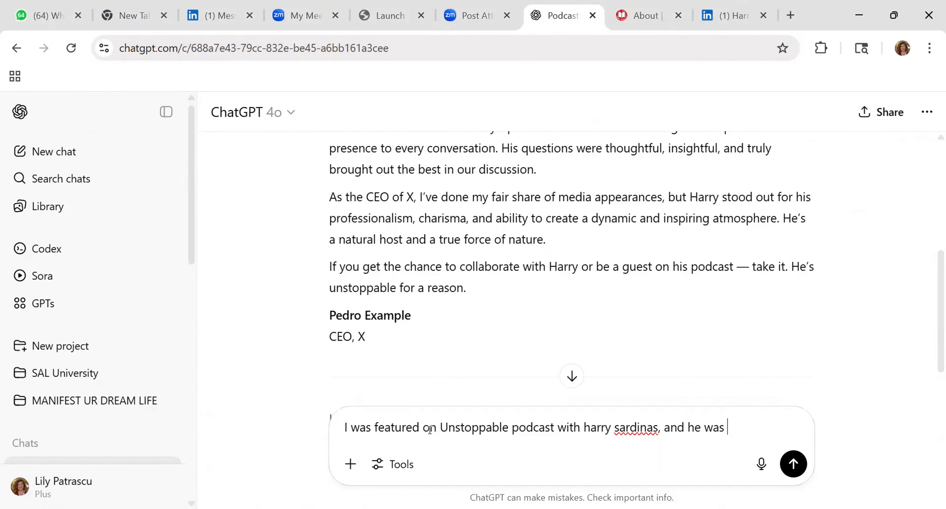
Describe the host in the prompt as "high energy, enthusiastic, fun, exciting,".
{"action": "type", "text": "hugh e"}
{"action": "key", "text": "BackSpace"}
{"action": "key", "text": "BackSpace"}
{"action": "key", "text": "BackSpace"}
{"action": "key", "text": "BackSpace"}
{"action": "key", "text": "BackSpace"}
{"action": "type", "text": "igh energym"}
{"action": "key", "text": "BackSpace"}
{"action": "type", "text": ", "}
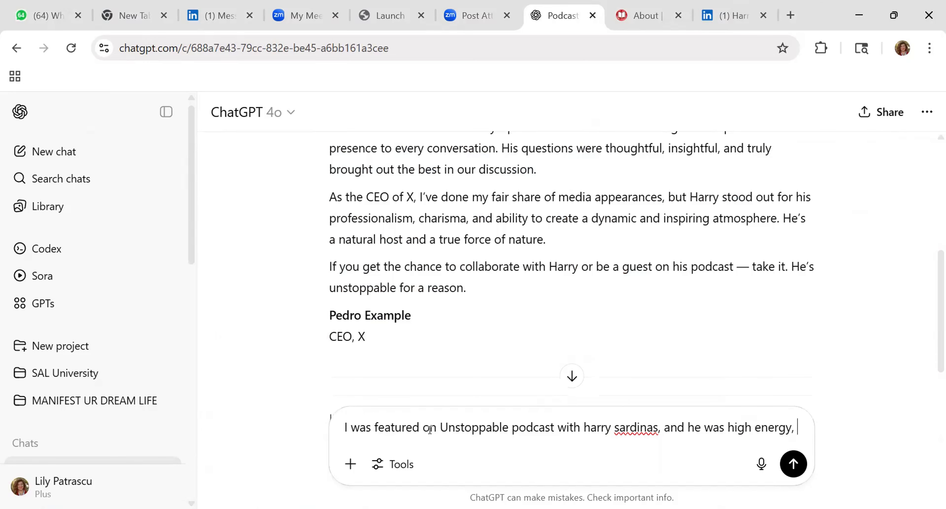
{"action": "type", "text": "enthusiasgti"}
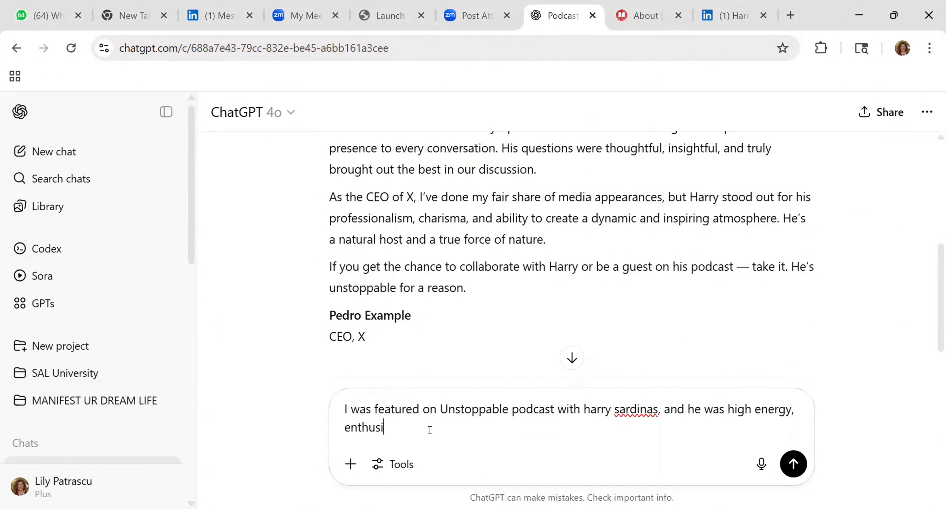
{"action": "key", "text": "BackSpace"}
{"action": "key", "text": "BackSpace"}
{"action": "key", "text": "BackSpace"}
{"action": "type", "text": "tic, fun, exciting, "}
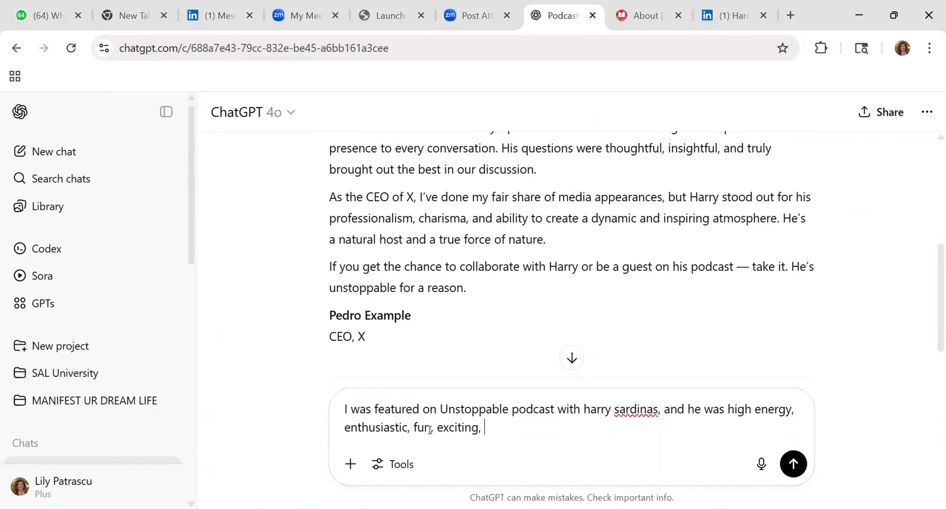
Extend the prompt's description of the host with "asked great questions, told".
{"action": "type", "text": "asked great w"}
{"action": "key", "text": "BackSpace"}
{"action": "type", "text": "q"}
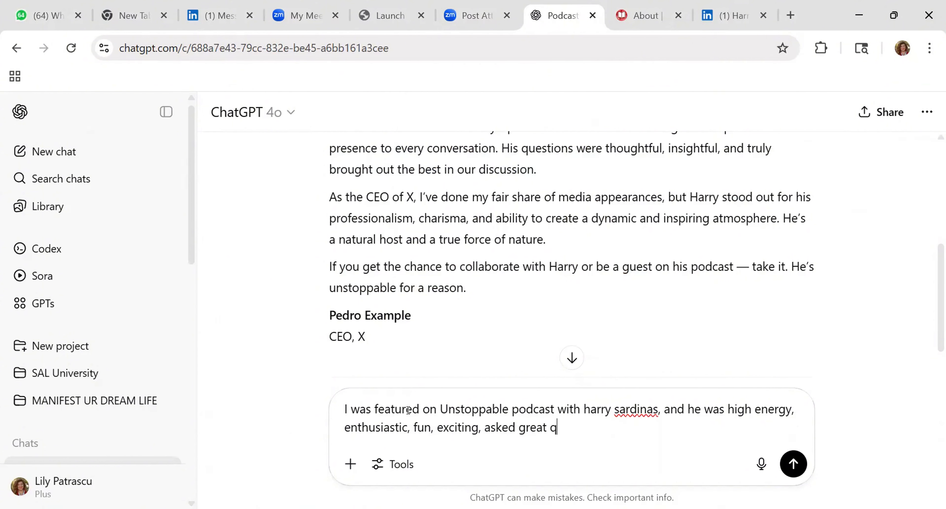
{"action": "type", "text": "uestons"}
{"action": "key", "text": "BackSpace"}
{"action": "key", "text": "BackSpace"}
{"action": "key", "text": "BackSpace"}
{"action": "type", "text": "ions, told "}
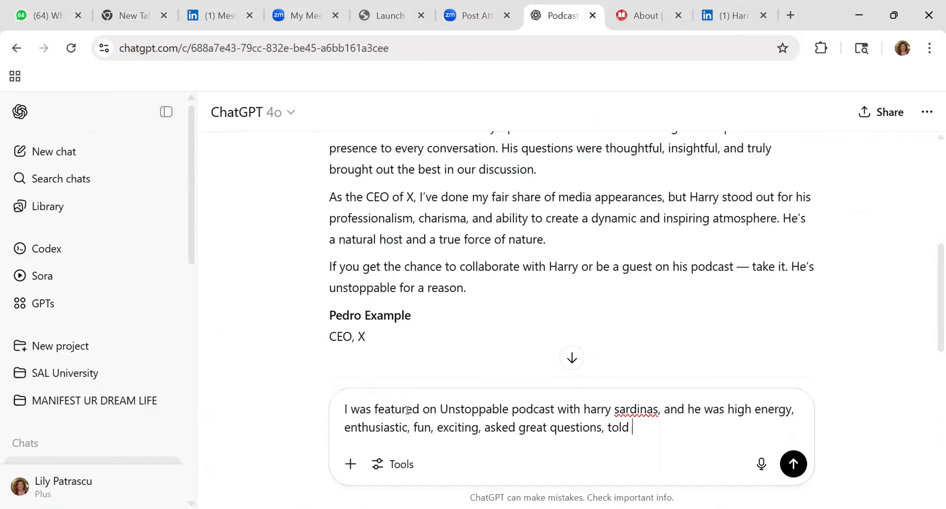
Add "great stories and it was so easy to share my expertise as" to the prompt.
{"action": "type", "text": "great stories and it w"}
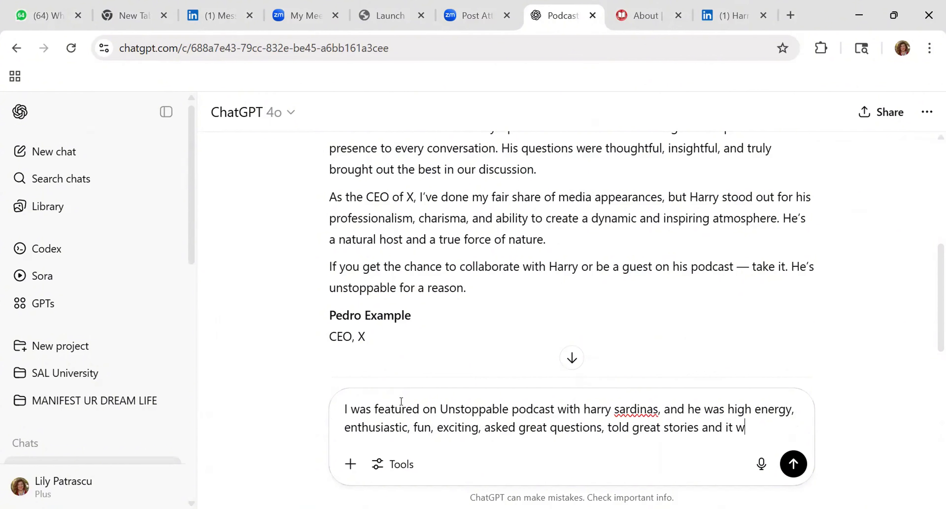
{"action": "type", "text": "as so easy to"}
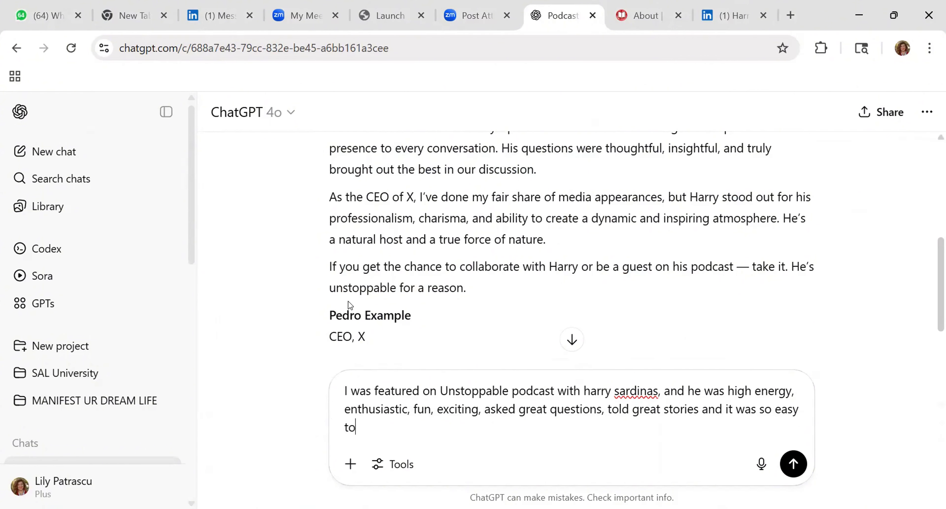
{"action": "type", "text": " share y"}
{"action": "key", "text": "BackSpace"}
{"action": "type", "text": "my expertise as"}
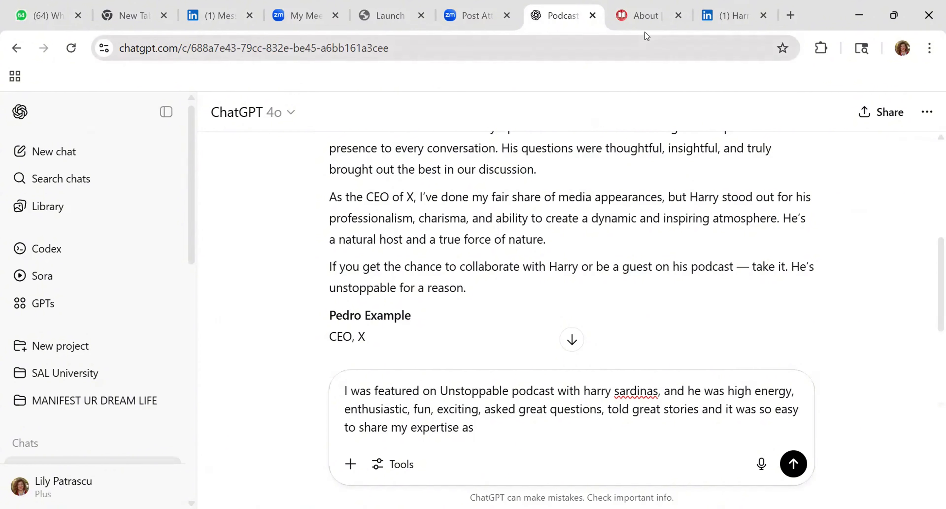
On the About page, copy the three bio paragraphs from the ultra-creative book publisher one through the Awakened Titans podcaster one.
{"action": "left_click", "coordinate": [641, 12]}
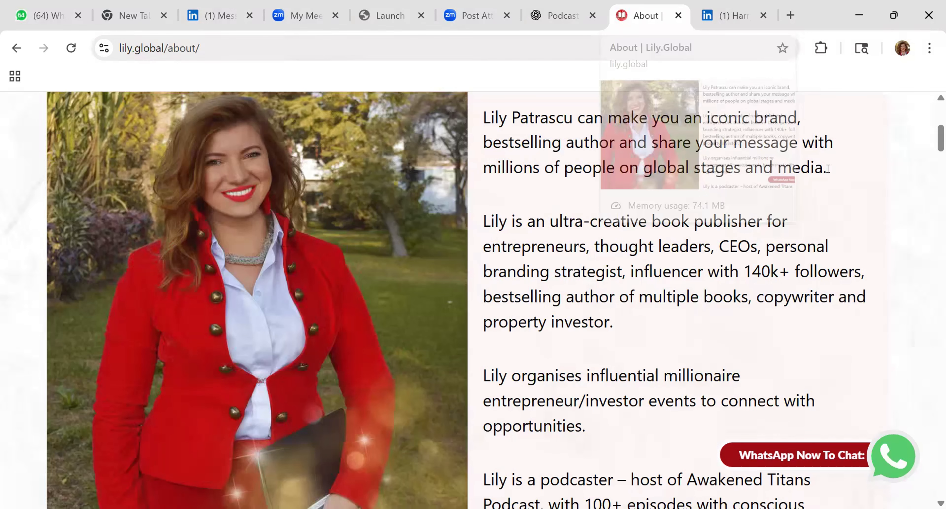
{"action": "scroll", "coordinate": [933, 134], "scroll_direction": "up", "scroll_amount": 2}
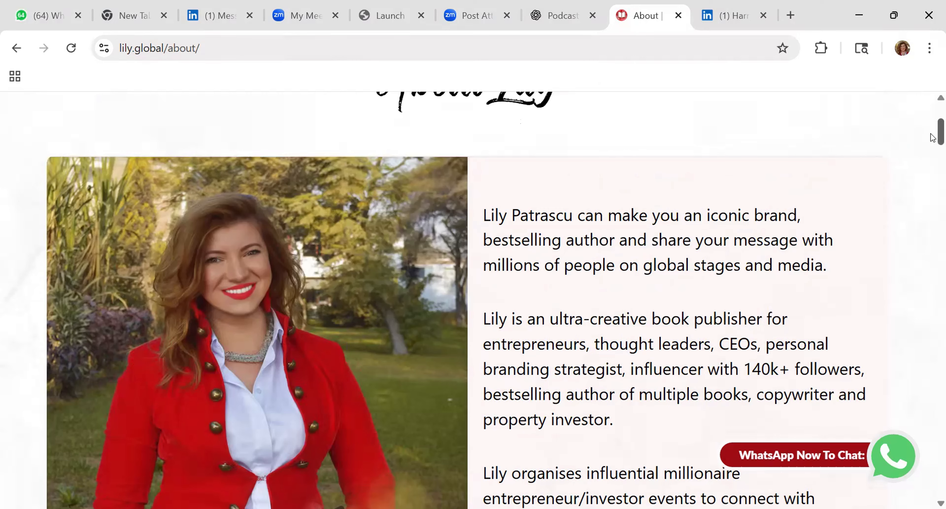
{"action": "scroll", "coordinate": [933, 134], "scroll_direction": "down", "scroll_amount": 5}
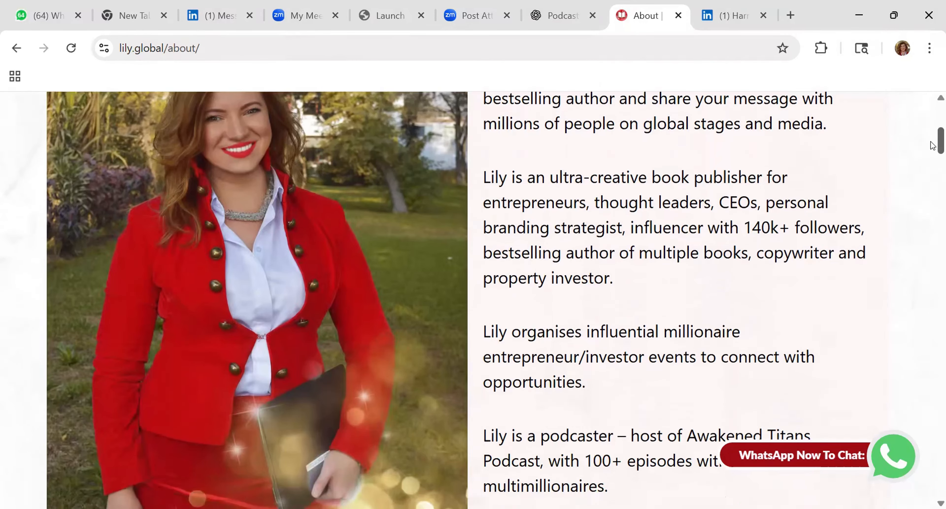
{"action": "left_click_drag", "start_coordinate": [490, 148], "coordinate": [644, 455]}
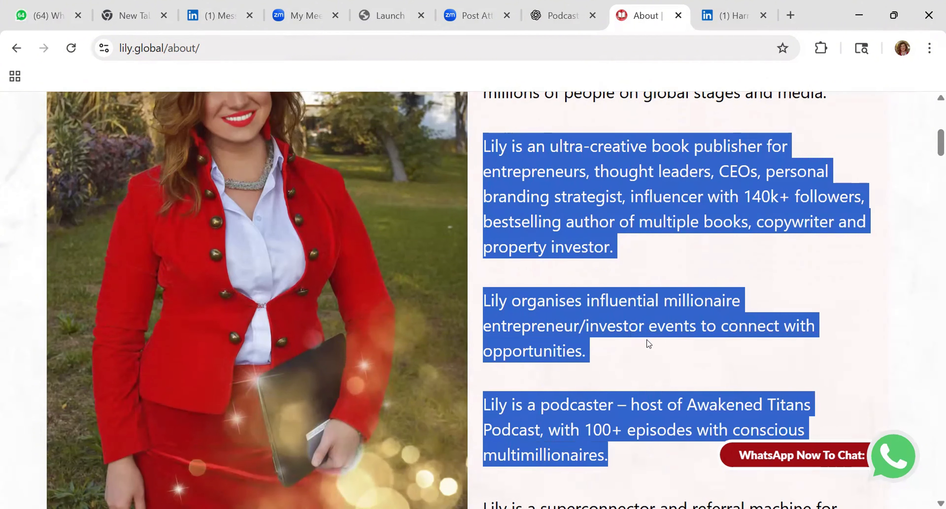
{"action": "right_click", "coordinate": [654, 300]}
{"action": "left_click", "coordinate": [475, 322]}
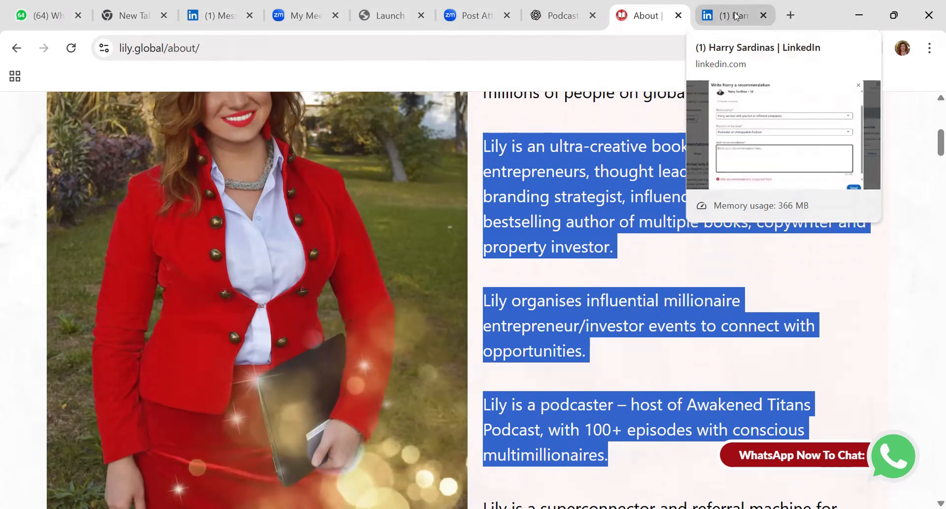
Paste the copied bio after "my expertise as" in the ChatGPT prompt and review the combined text.
{"action": "left_click", "coordinate": [554, 13]}
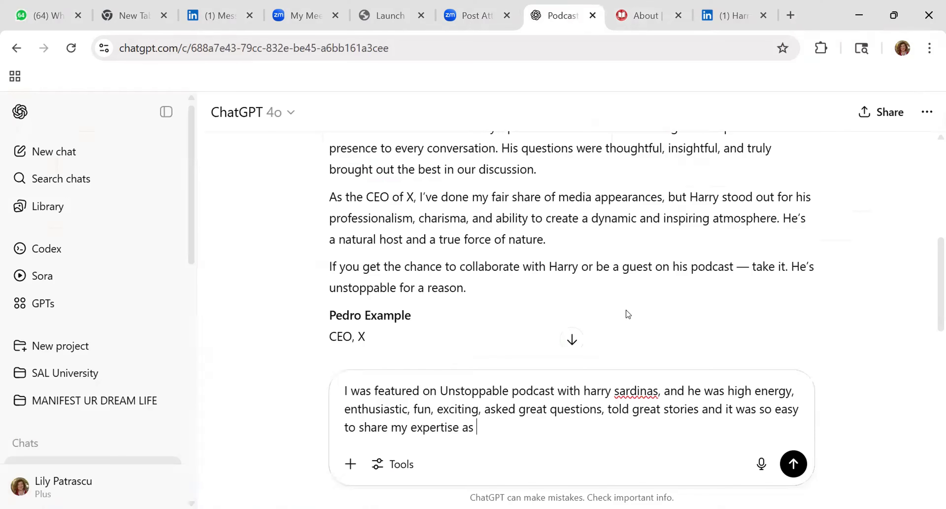
{"action": "key", "text": "ctrl+v"}
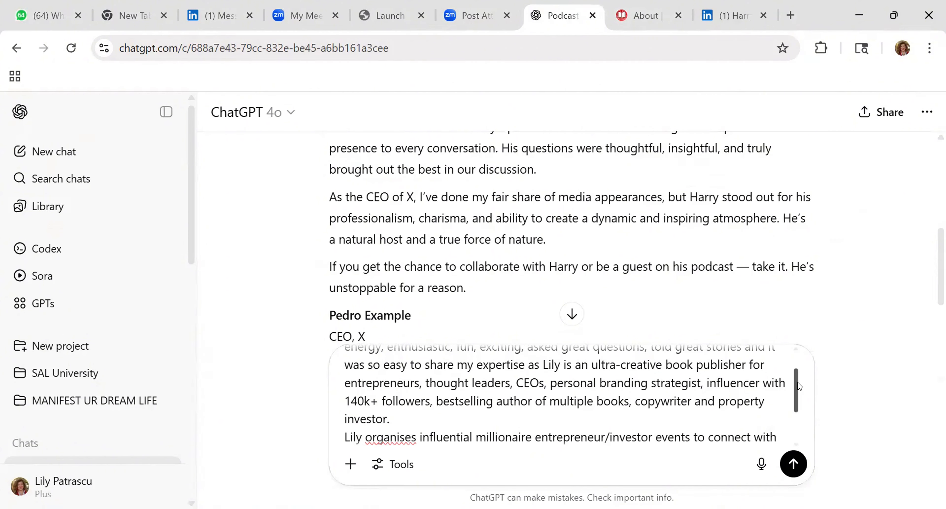
{"action": "left_click_drag", "start_coordinate": [799, 379], "coordinate": [799, 371]}
{"action": "left_click_drag", "start_coordinate": [798, 367], "coordinate": [798, 368]}
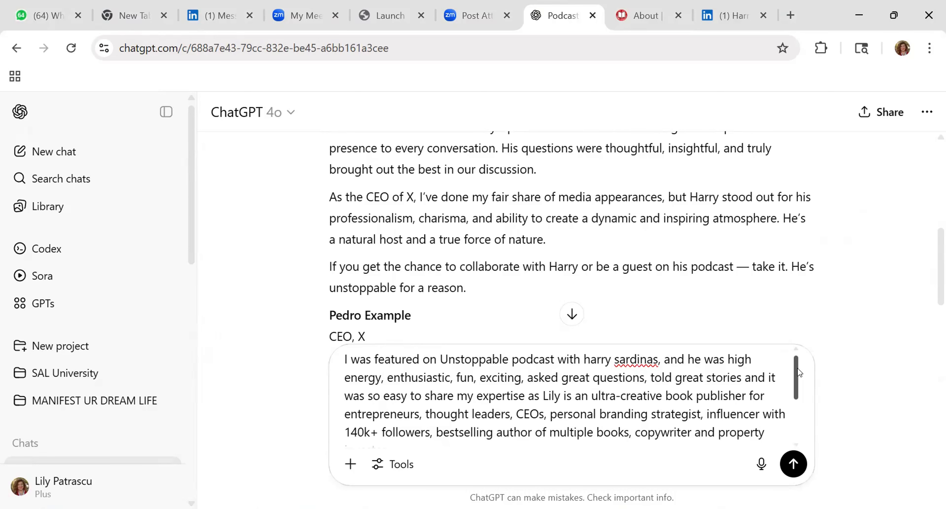
{"action": "left_click_drag", "start_coordinate": [798, 369], "coordinate": [796, 368]}
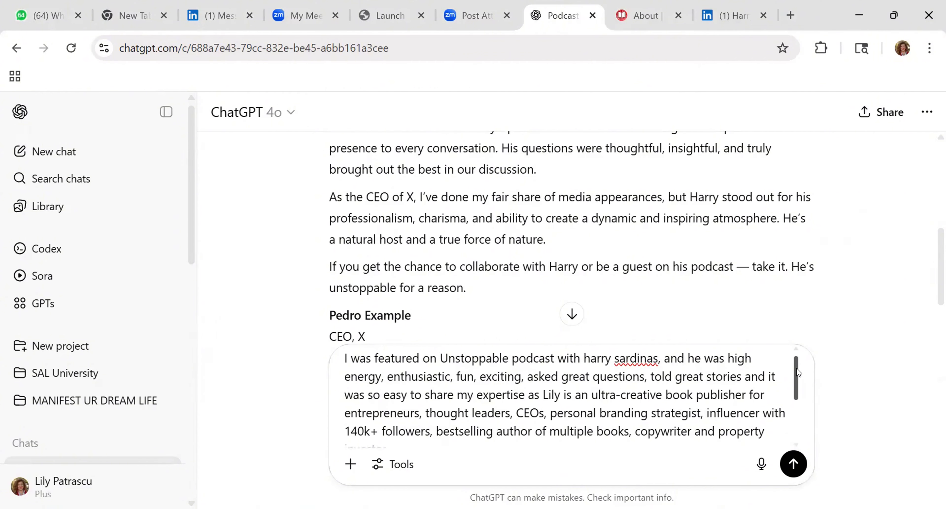
{"action": "left_click_drag", "start_coordinate": [798, 371], "coordinate": [798, 374]}
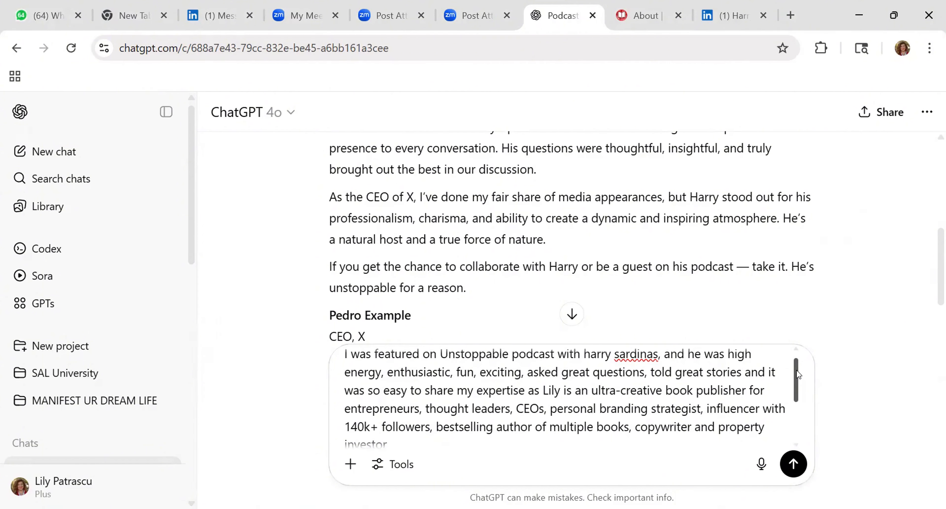
Review the pasted prompt text and delete the name and "is an" before "ultra-creative book publisher".
{"action": "left_click_drag", "start_coordinate": [798, 374], "coordinate": [798, 375]}
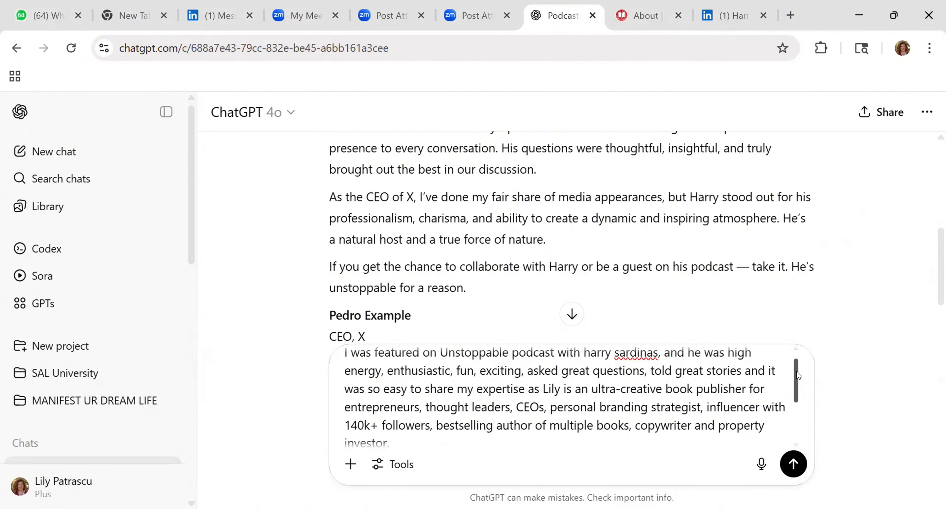
{"action": "left_click_drag", "start_coordinate": [798, 375], "coordinate": [799, 378]}
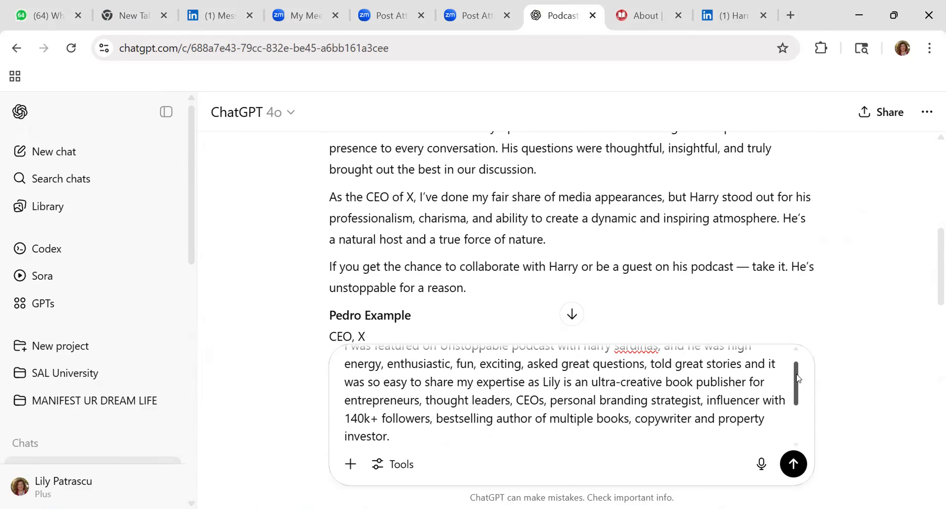
{"action": "left_click_drag", "start_coordinate": [798, 379], "coordinate": [795, 372]}
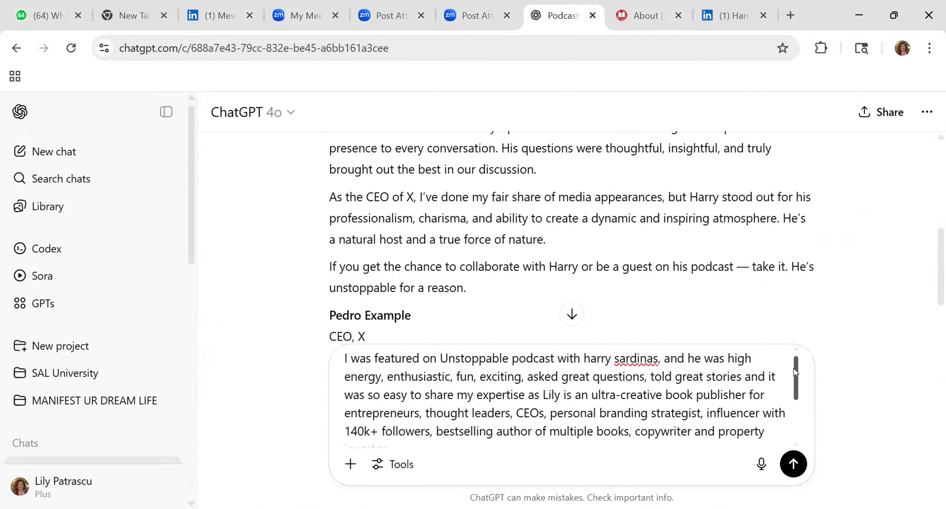
{"action": "mouse_move", "coordinate": [794, 371]}
{"action": "left_mouse_down"}
{"action": "mouse_move", "coordinate": [788, 400]}
{"action": "mouse_move", "coordinate": [786, 378]}
{"action": "left_mouse_up"}
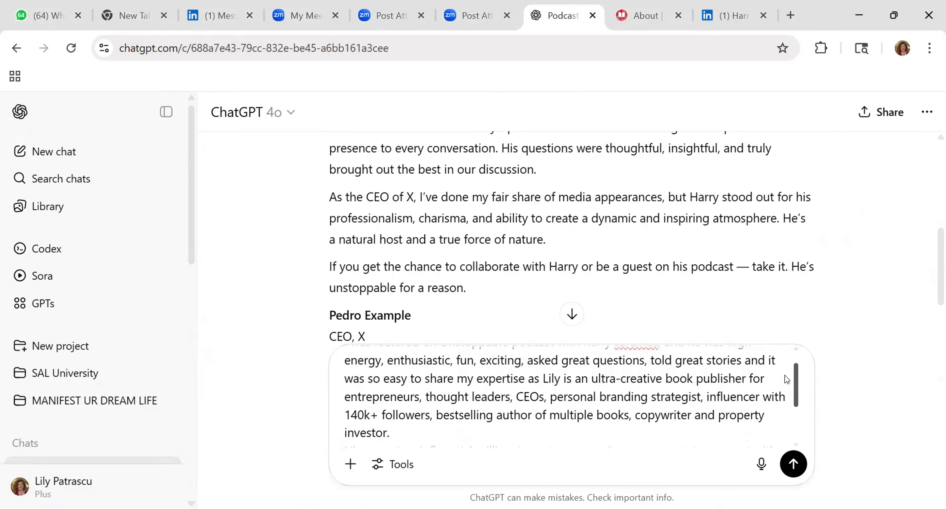
{"action": "left_click", "coordinate": [541, 378]}
{"action": "left_click_drag", "start_coordinate": [544, 381], "coordinate": [588, 385]}
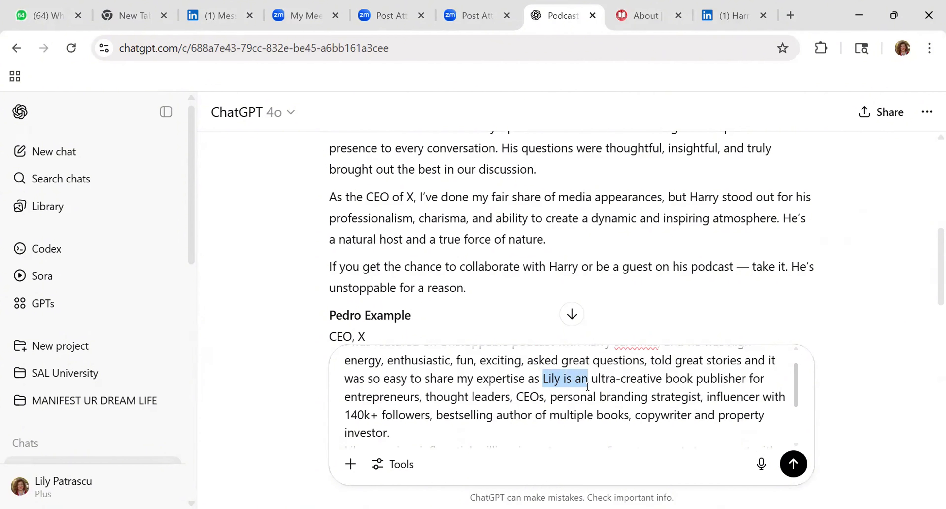
{"action": "key", "text": "BackSpace"}
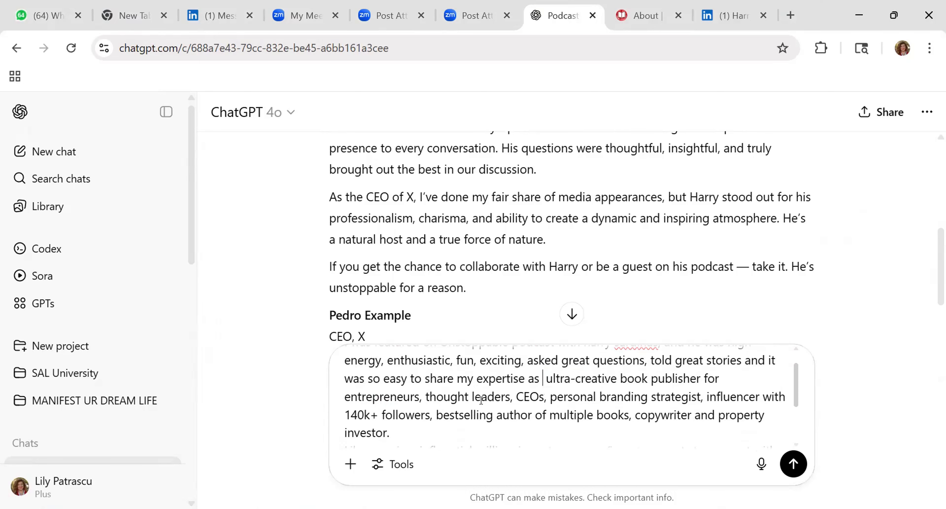
Reword the start of the prompt's millionaire events sentence in first person as "I organise".
{"action": "left_click_drag", "start_coordinate": [796, 390], "coordinate": [796, 410]}
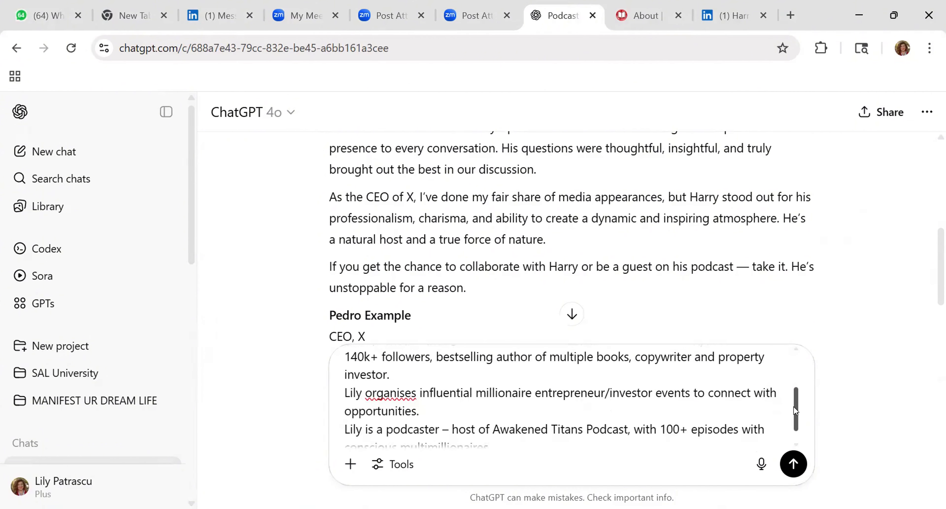
{"action": "left_click", "coordinate": [362, 393]}
{"action": "key", "text": "BackSpace"}
{"action": "key", "text": "BackSpace"}
{"action": "key", "text": "BackSpace"}
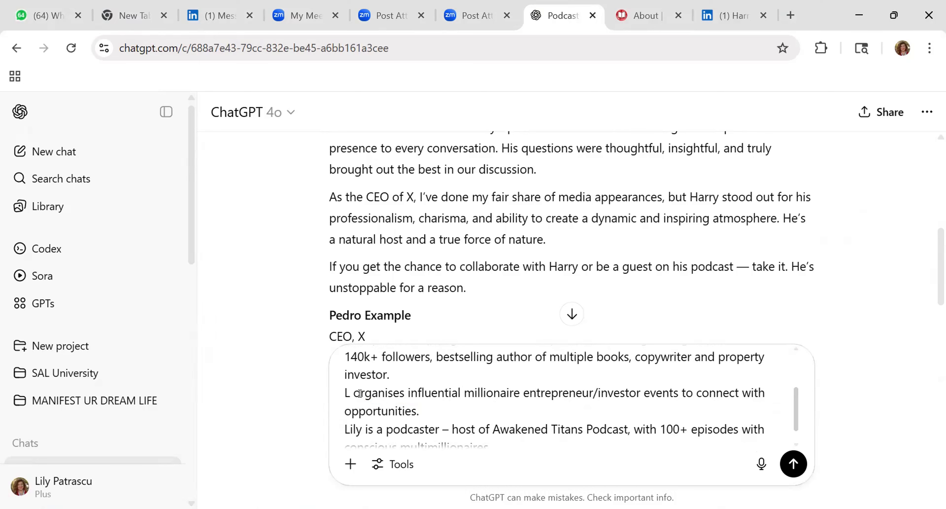
{"action": "key", "text": "BackSpace"}
{"action": "type", "text": "I"}
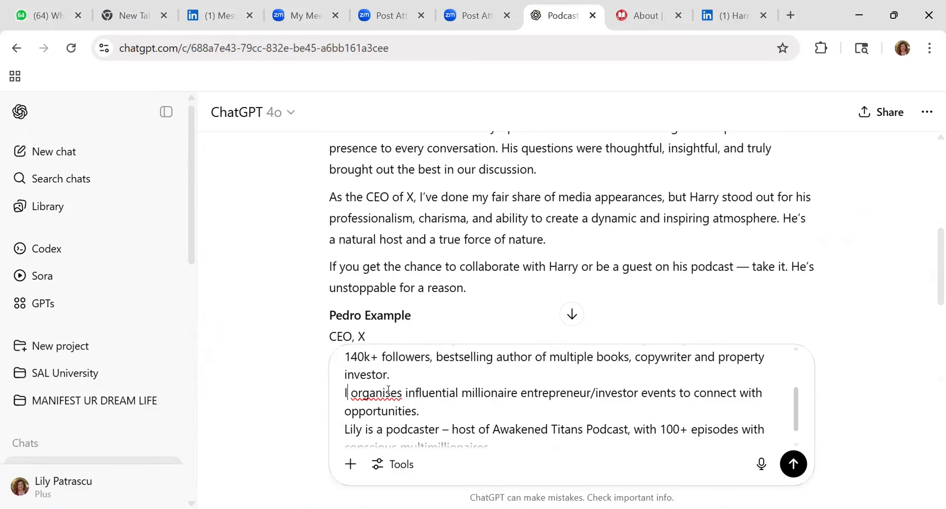
{"action": "left_click", "coordinate": [402, 393]}
{"action": "key", "text": "BackSpace"}
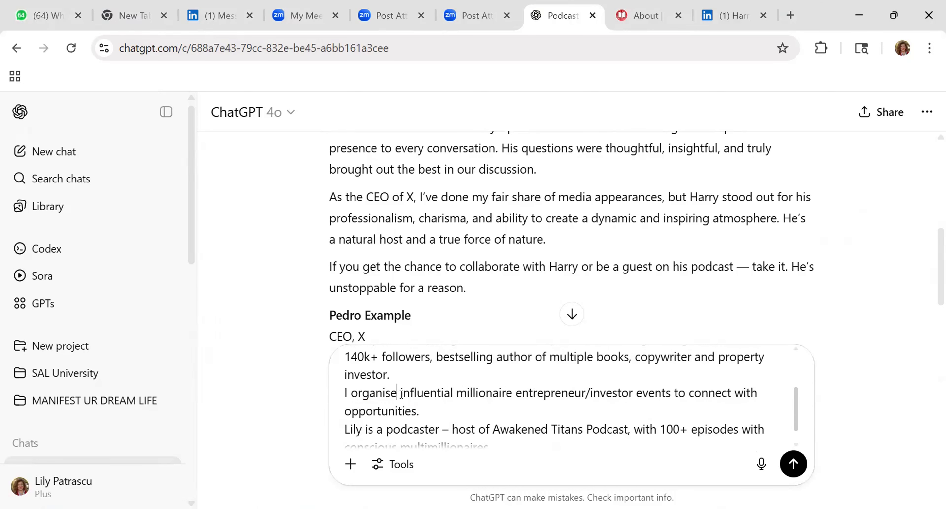
Reword the start of the prompt's Awakened Titans Podcast sentence in first person as "I am a podcaster".
{"action": "scroll", "coordinate": [793, 418], "scroll_direction": "down", "scroll_amount": 1}
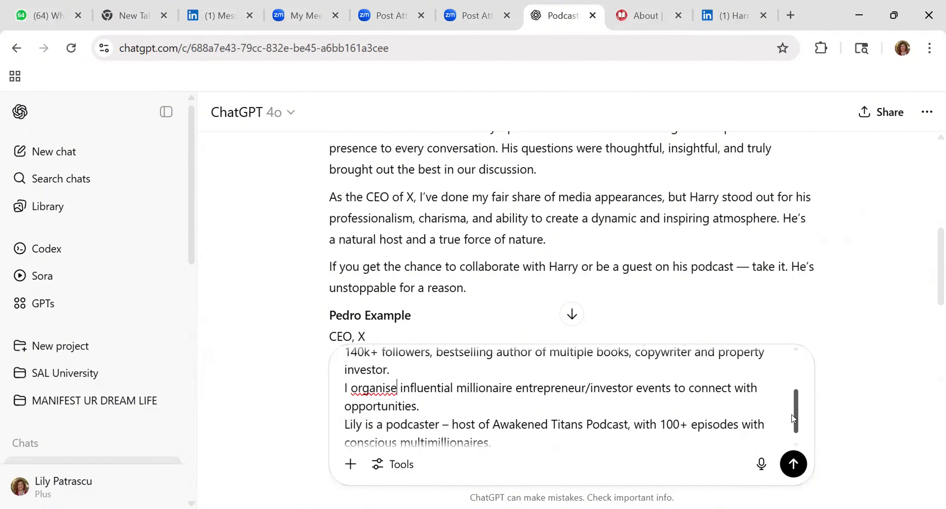
{"action": "left_click", "coordinate": [368, 408]}
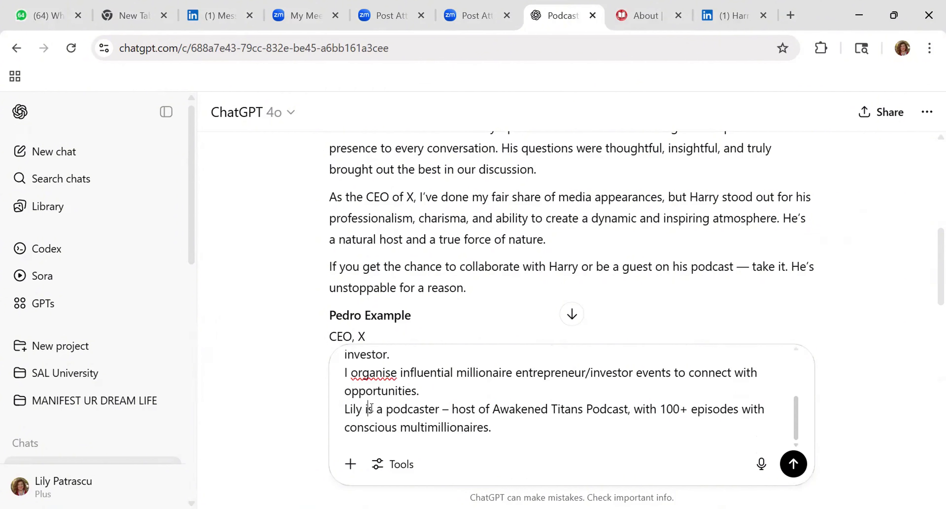
{"action": "key", "text": "BackSpace"}
{"action": "key", "text": "Delete"}
{"action": "key", "text": "Delete"}
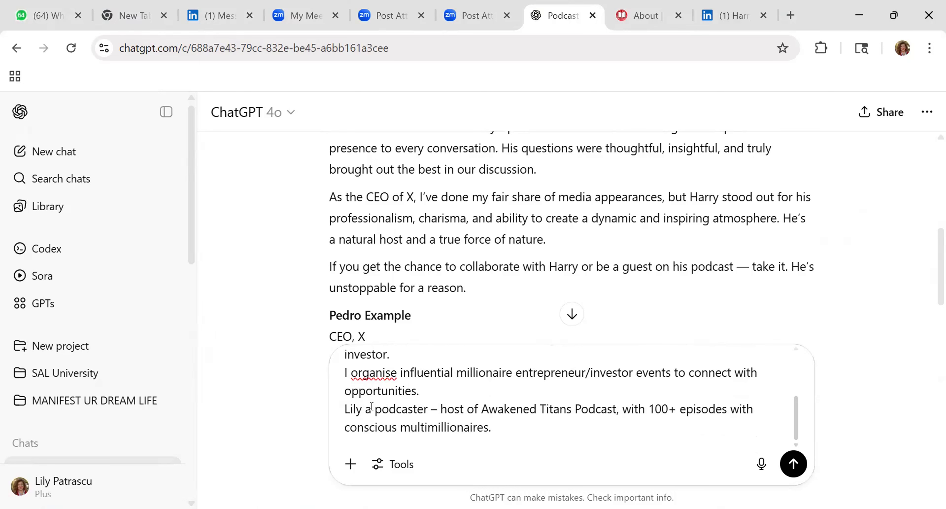
{"action": "key", "text": "BackSpace"}
{"action": "key", "text": "BackSpace"}
{"action": "key", "text": "BackSpace"}
{"action": "key", "text": "BackSpace"}
{"action": "key", "text": "BackSpace"}
{"action": "type", "text": "I a "}
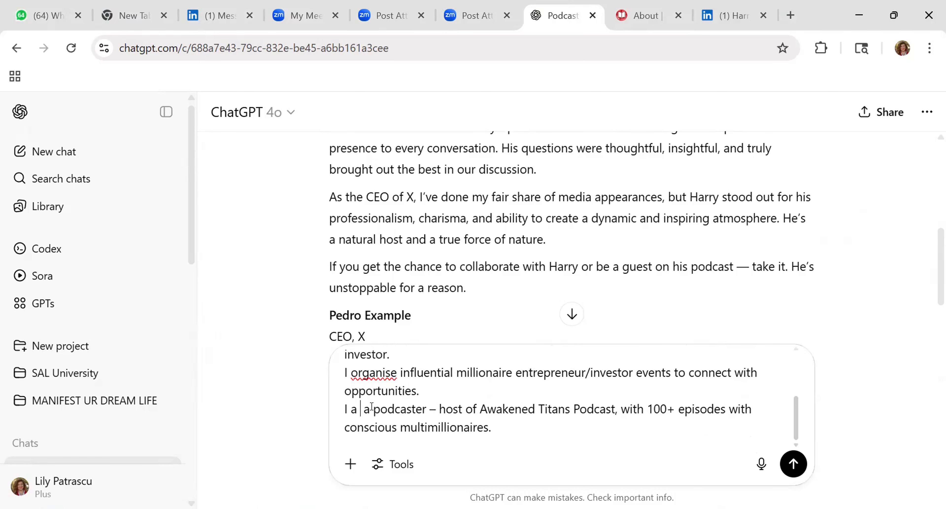
{"action": "type", "text": "m"}
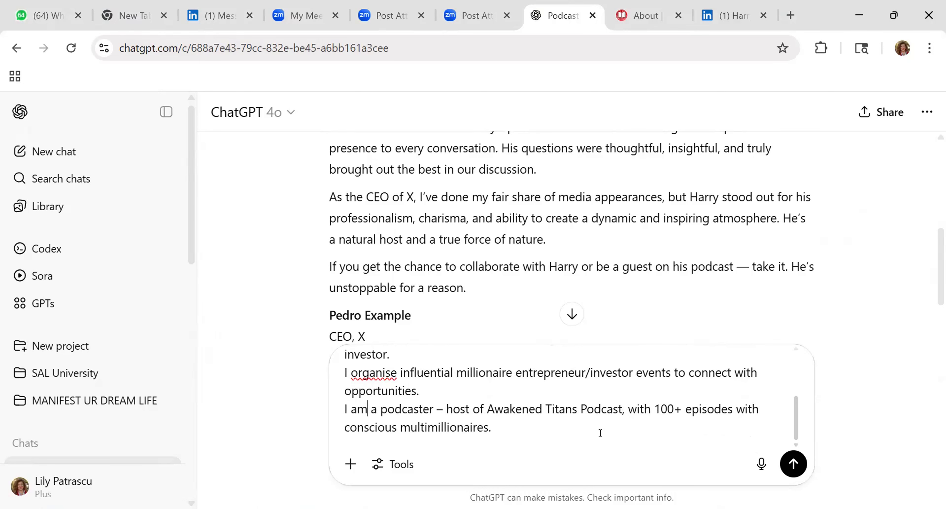
Set the podcast episode count in the prompt to 500+.
{"action": "left_click", "coordinate": [659, 408]}
{"action": "key", "text": "BackSpace"}
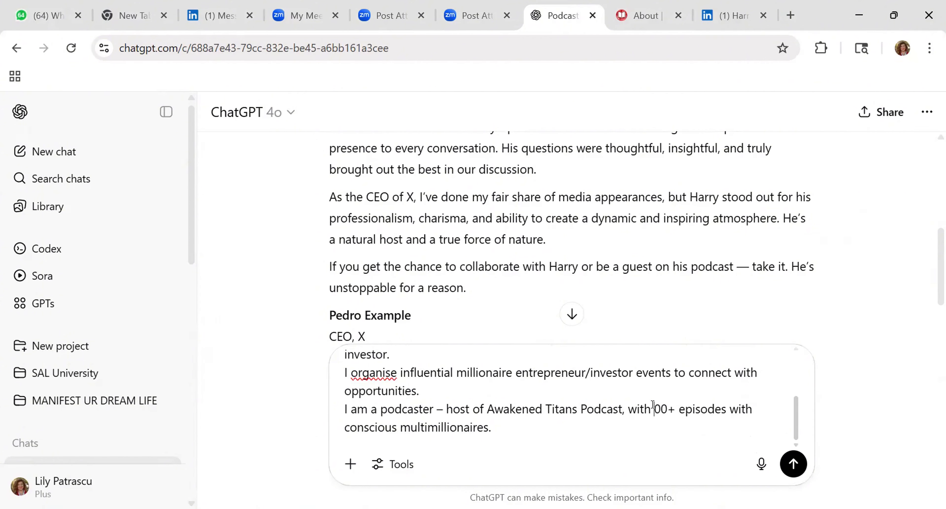
{"action": "type", "text": "5"}
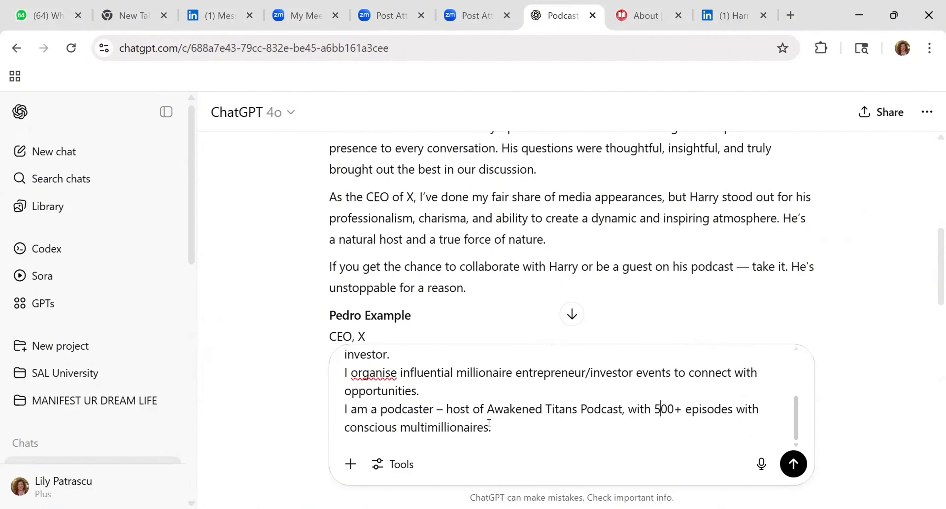
Add "my name is" and the recommender's full name after "conscious multimillionaires." at the end of the prompt.
{"action": "left_click", "coordinate": [505, 432]}
{"action": "type", "text": "mhy name"}
{"action": "key", "text": "BackSpace"}
{"action": "key", "text": "BackSpace"}
{"action": "key", "text": "BackSpace"}
{"action": "key", "text": "BackSpace"}
{"action": "key", "text": "BackSpace"}
{"action": "key", "text": "BackSpace"}
{"action": "key", "text": "BackSpace"}
{"action": "type", "text": "y name is Lily Pa"}
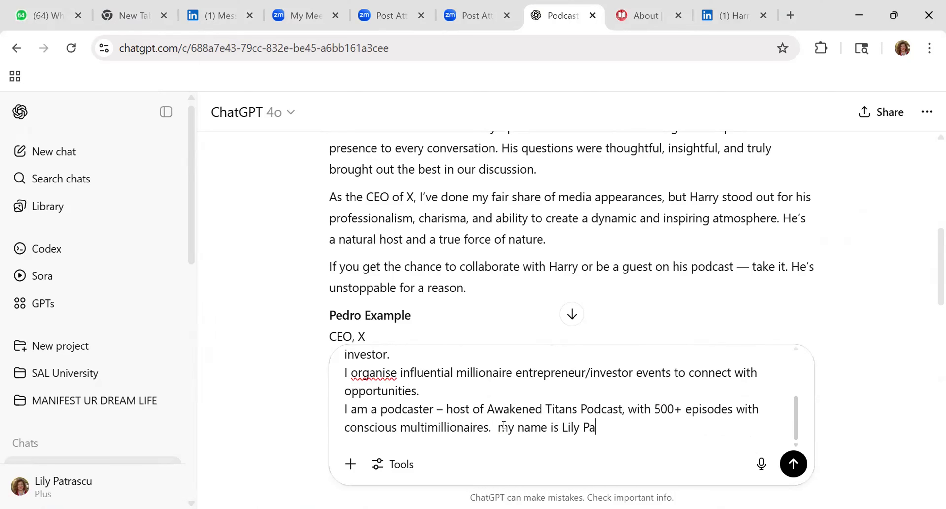
{"action": "type", "text": "tras cu"}
{"action": "key", "text": "BackSpace"}
{"action": "key", "text": "BackSpace"}
{"action": "key", "text": "BackSpace"}
{"action": "type", "text": "cu"}
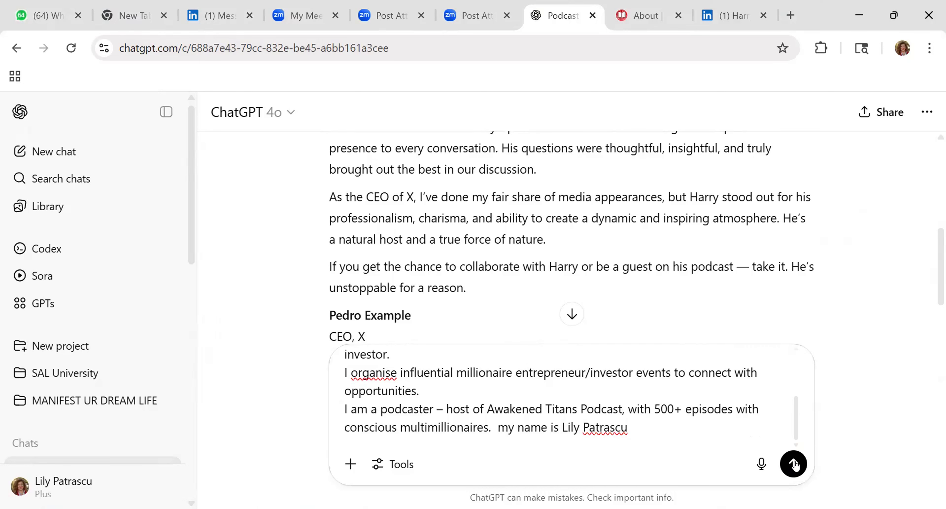
{"action": "type", "text": ", www.lily."}
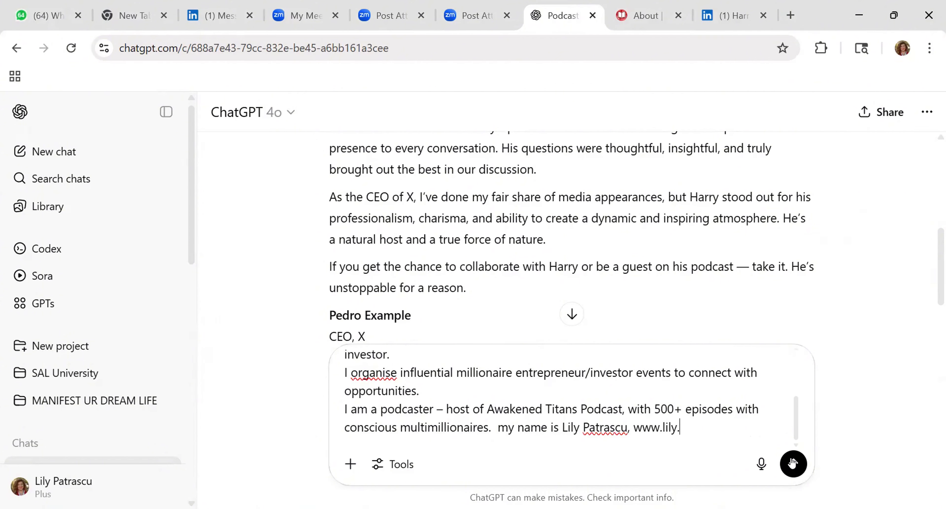
{"action": "type", "text": "global www.a"}
{"action": "type", "text": "wak"}
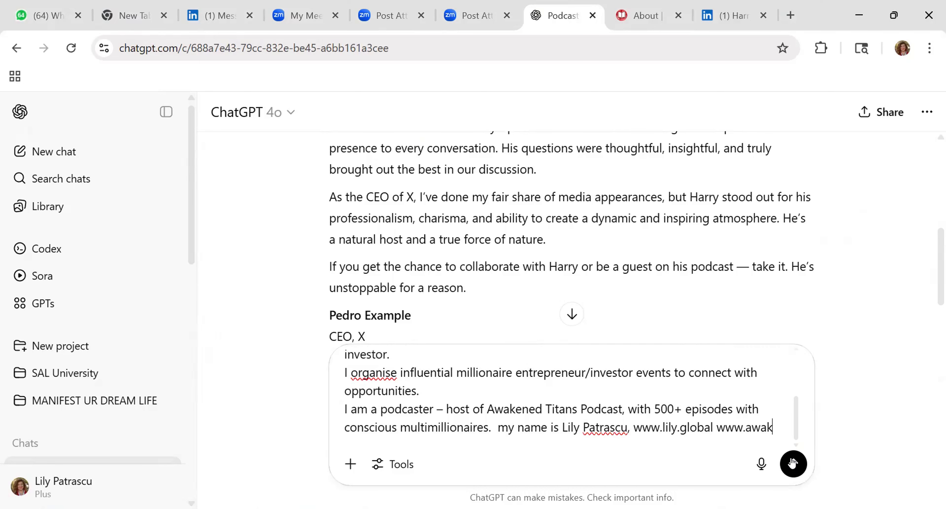
{"action": "type", "text": "enedtitans"}
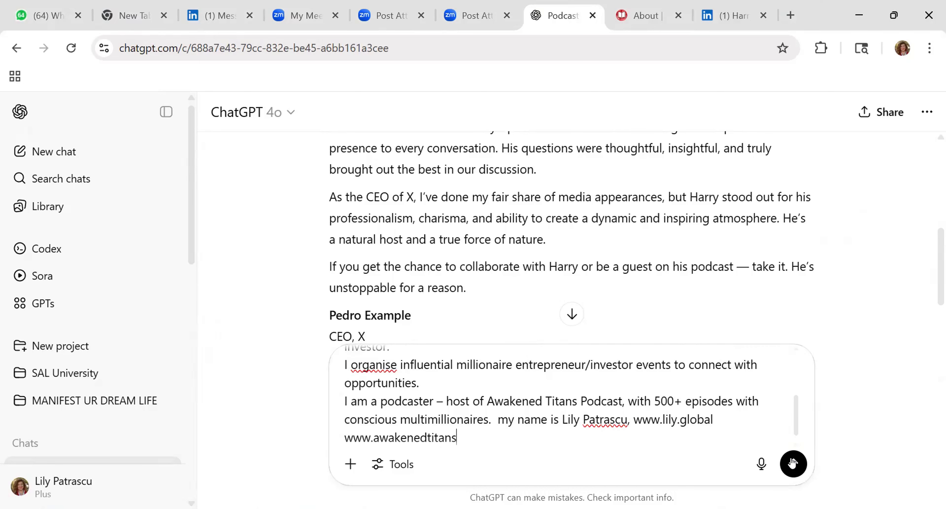
{"action": "type", "text": "podcast.com"}
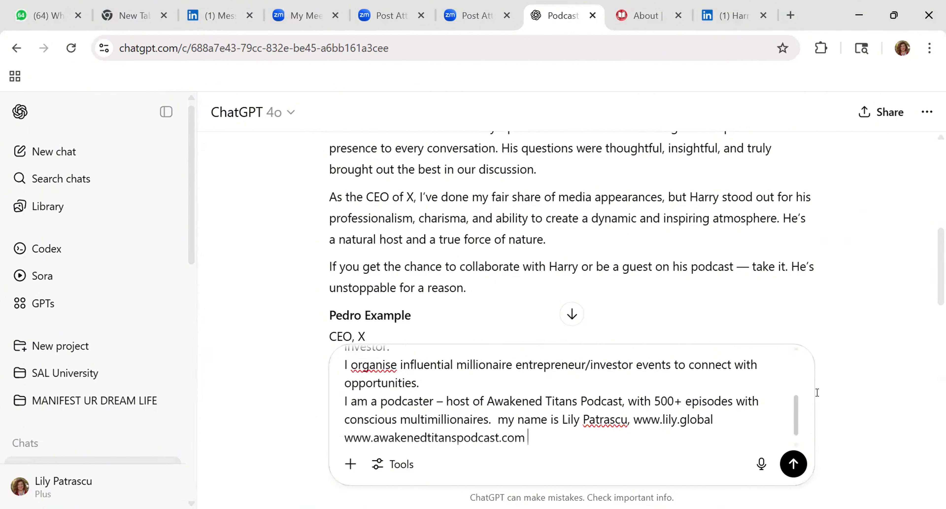
{"action": "left_click_drag", "start_coordinate": [798, 415], "coordinate": [800, 432]}
{"action": "left_click", "coordinate": [794, 463]}
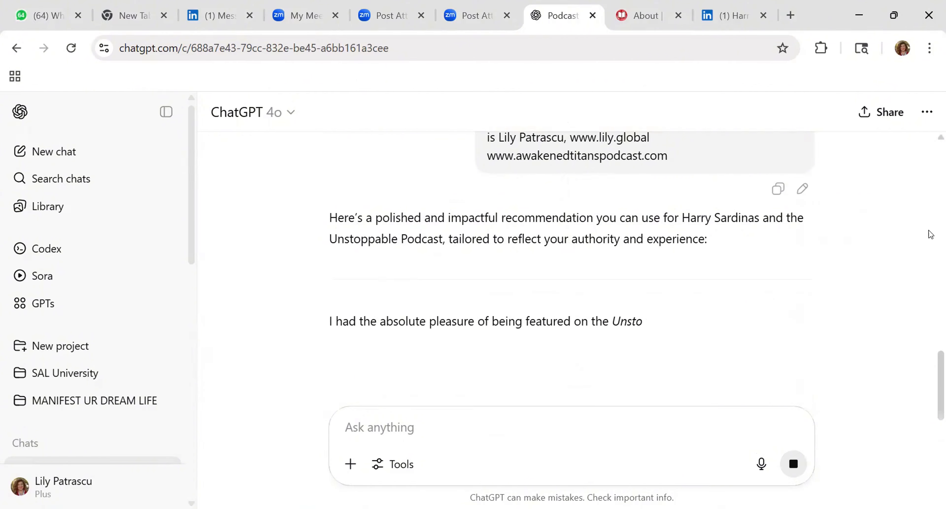
Read through the generated recommendation from its opening line to the signature and website links.
{"action": "scroll", "coordinate": [933, 387], "scroll_direction": "down", "scroll_amount": 2}
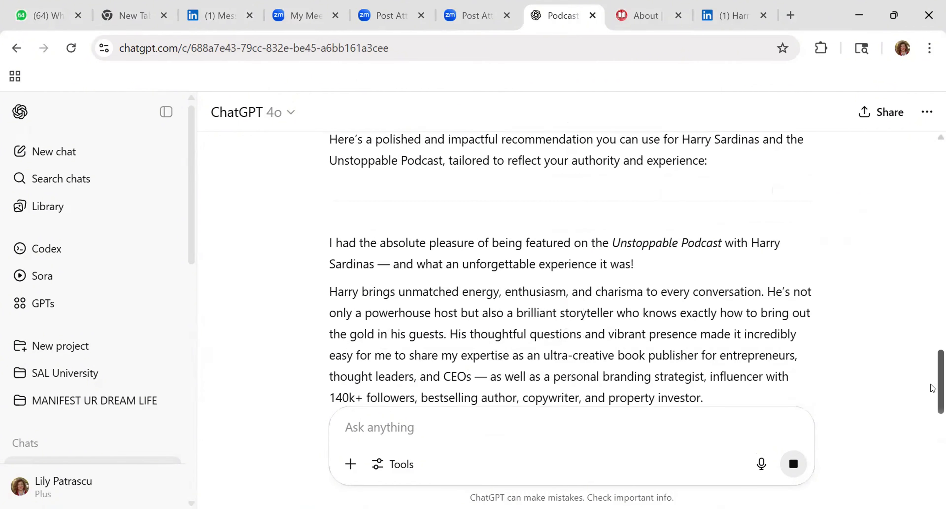
{"action": "scroll", "coordinate": [932, 397], "scroll_direction": "down", "scroll_amount": 4}
{"action": "scroll", "coordinate": [932, 406], "scroll_direction": "down", "scroll_amount": 1}
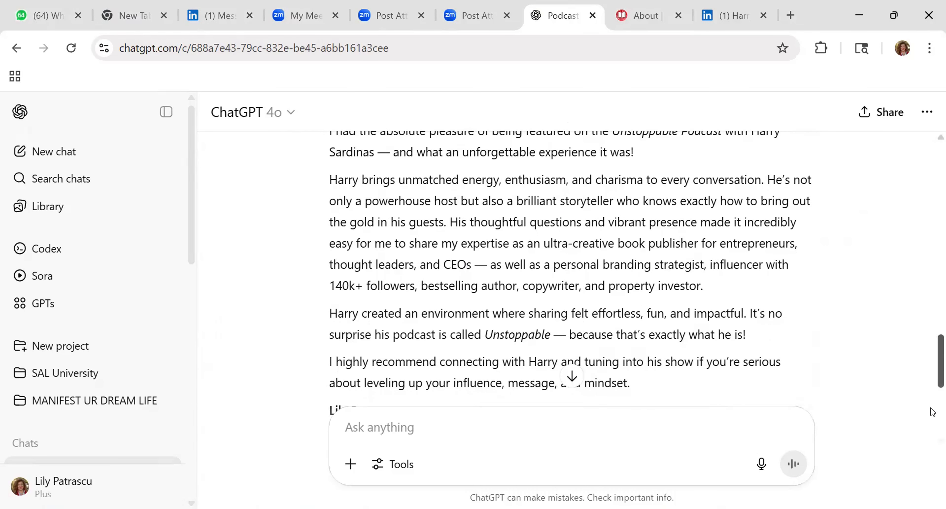
{"action": "scroll", "coordinate": [933, 412], "scroll_direction": "down", "scroll_amount": 2}
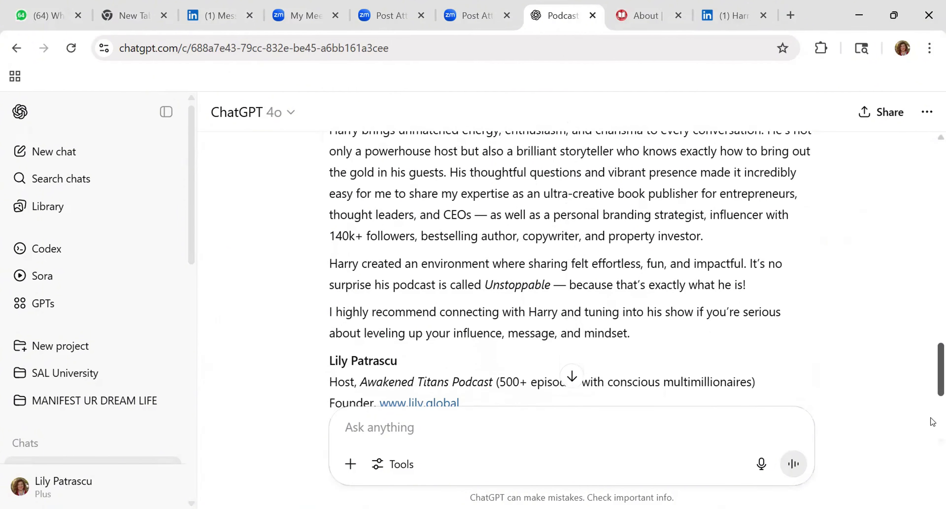
{"action": "scroll", "coordinate": [933, 422], "scroll_direction": "down", "scroll_amount": 1}
{"action": "scroll", "coordinate": [933, 430], "scroll_direction": "down", "scroll_amount": 1}
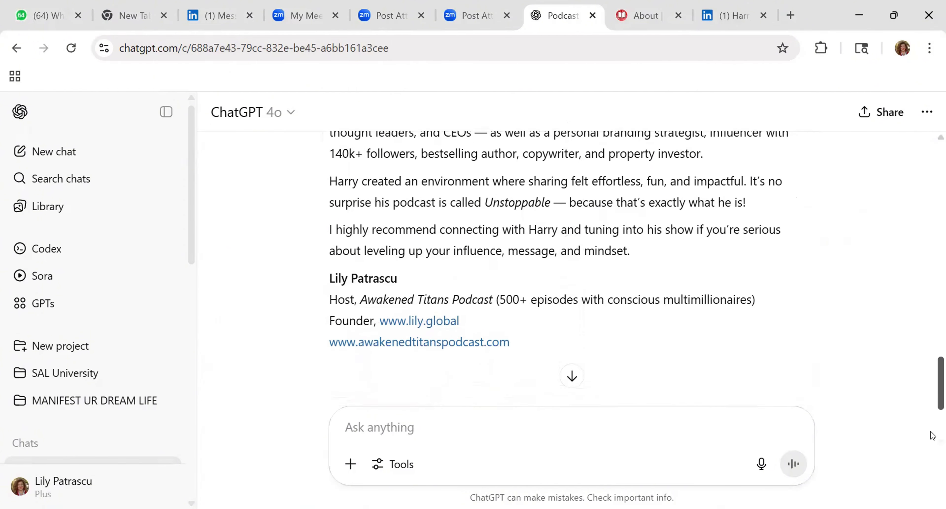
{"action": "scroll", "coordinate": [932, 436], "scroll_direction": "down", "scroll_amount": 2}
{"action": "scroll", "coordinate": [933, 415], "scroll_direction": "up", "scroll_amount": 4}
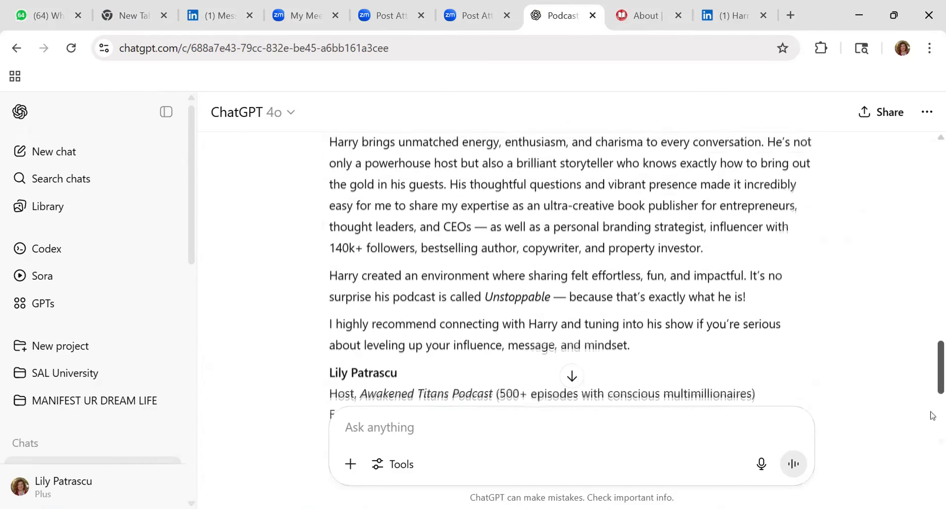
{"action": "scroll", "coordinate": [933, 415], "scroll_direction": "up", "scroll_amount": 3}
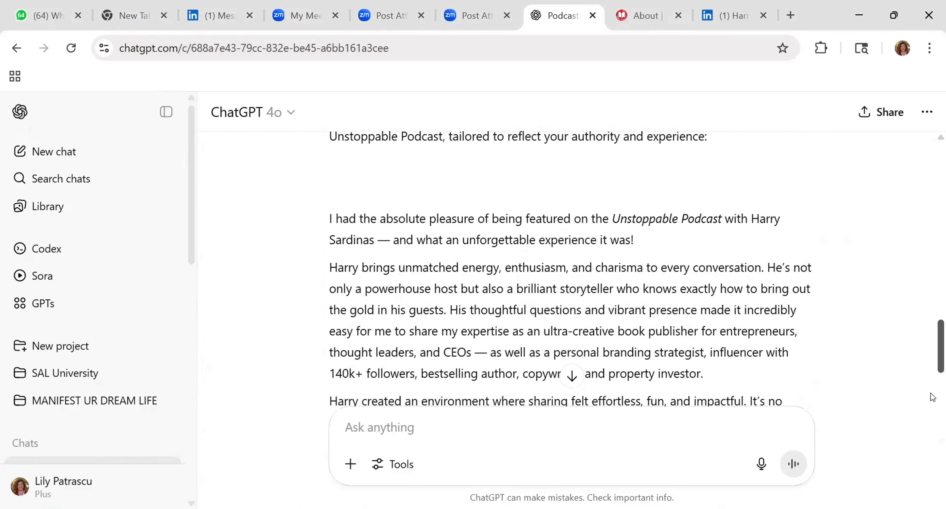
{"action": "left_click_drag", "start_coordinate": [931, 393], "coordinate": [931, 393]}
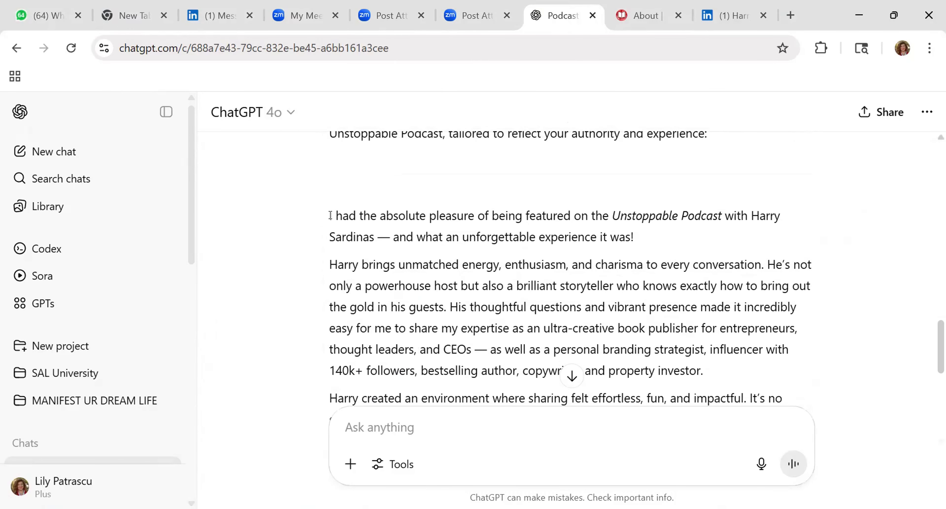
Copy the recommendation from "I had the absolute pleasure" through the signature links and paste it into LinkedIn's Add recommendation field.
{"action": "left_click_drag", "start_coordinate": [330, 215], "coordinate": [513, 239]}
{"action": "right_click", "coordinate": [393, 218]}
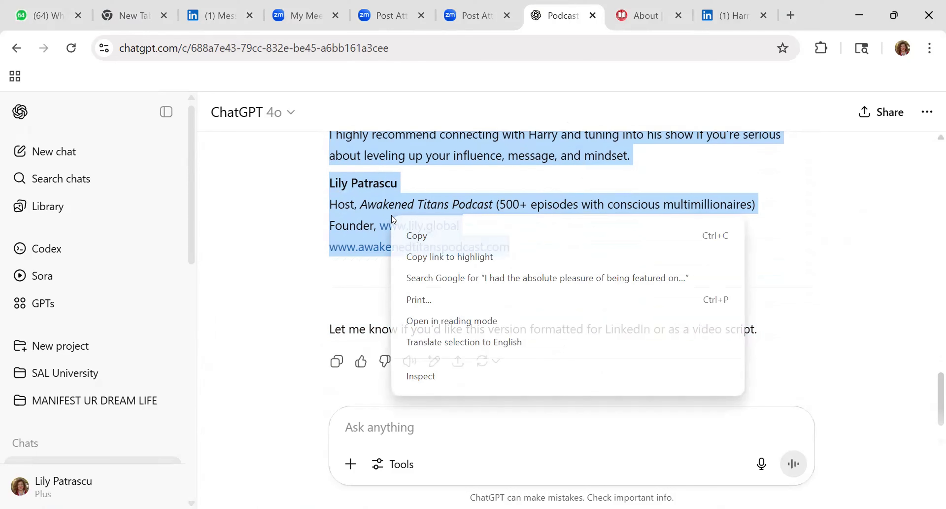
{"action": "left_click", "coordinate": [418, 236]}
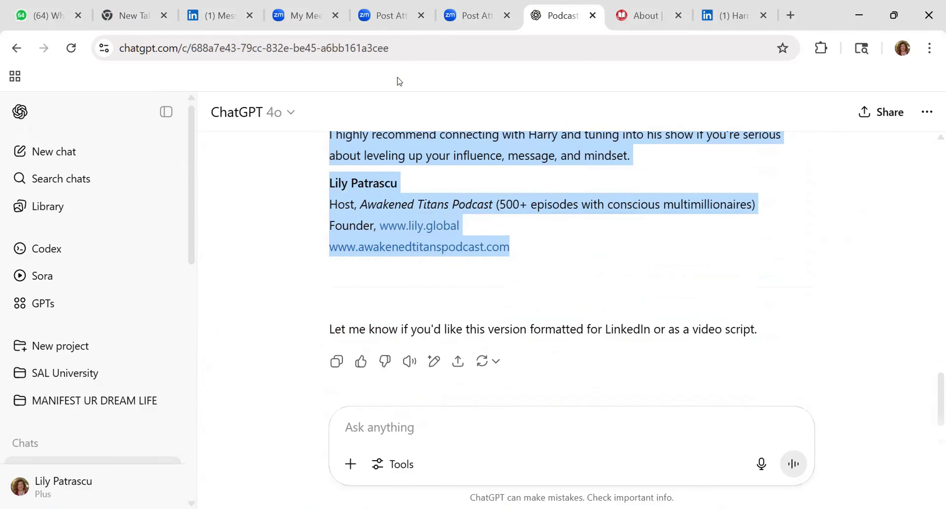
{"action": "left_click", "coordinate": [729, 19]}
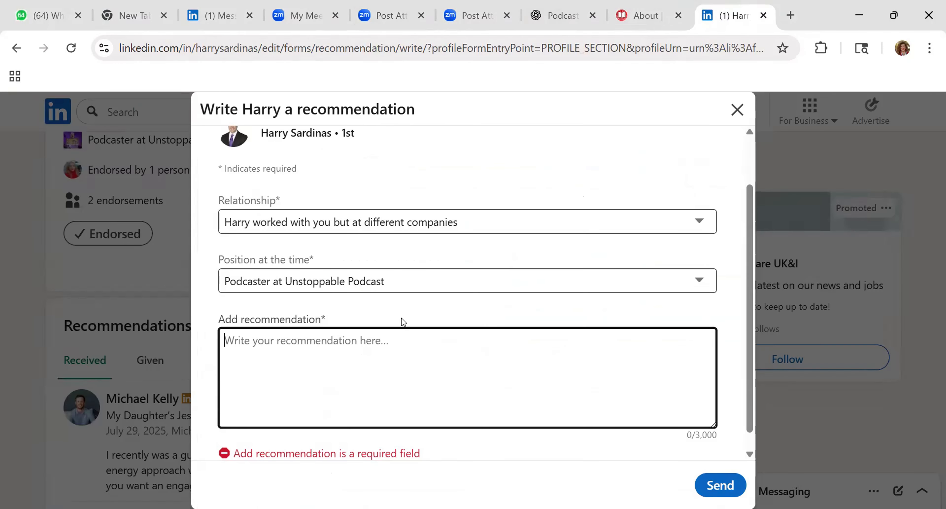
{"action": "key", "text": "ctrl+v"}
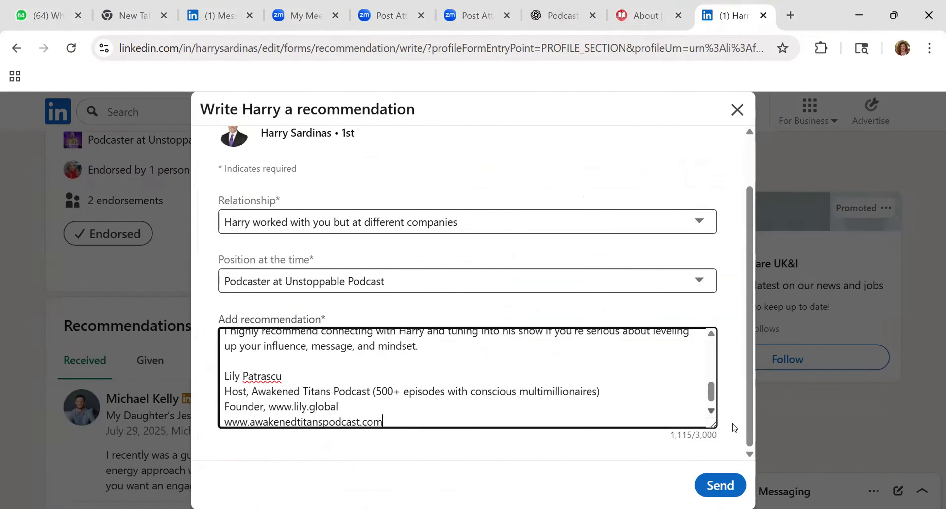
Try to send the podcast host's recommendation for the position Podcaster at Unstoppable Podcast.
{"action": "left_click", "coordinate": [723, 489]}
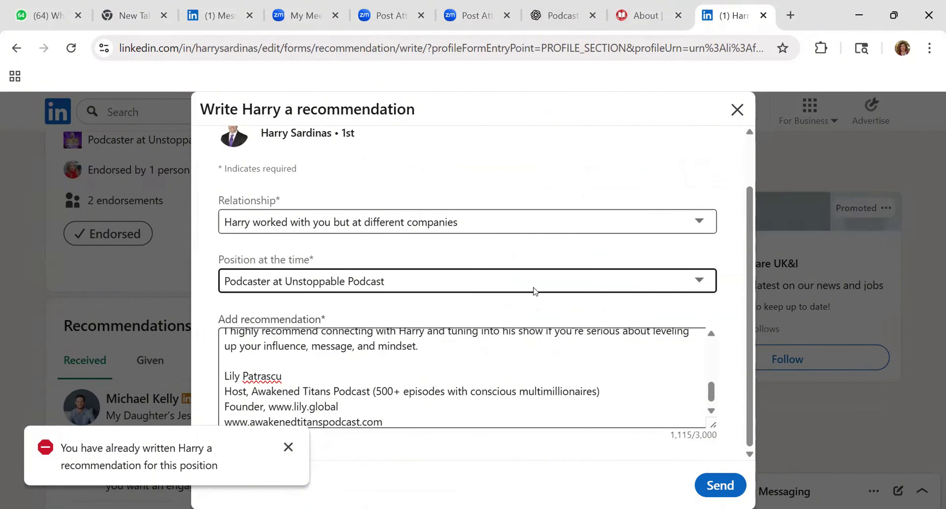
{"action": "left_click", "coordinate": [729, 485]}
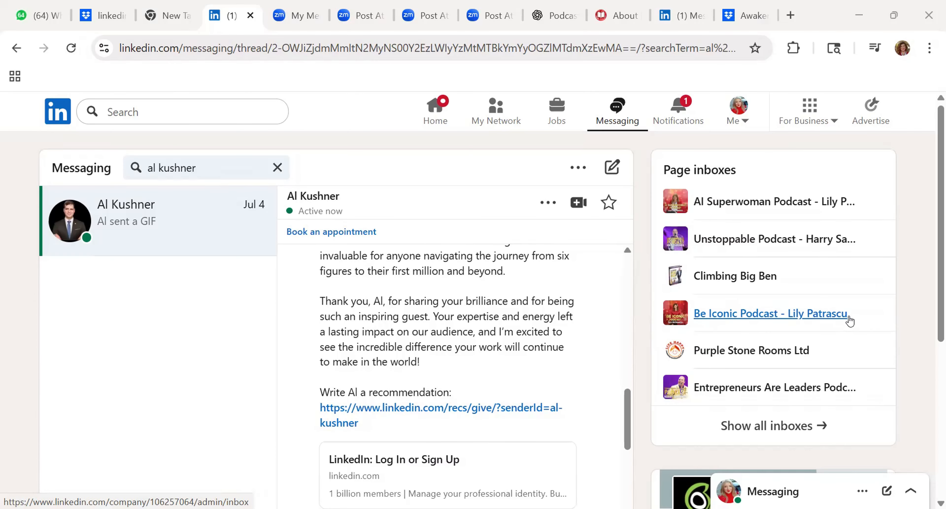
Follow the recommendation link in the podcast guest's message thread and open the guest's profile from the pending recommendations.
{"action": "left_click", "coordinate": [182, 170]}
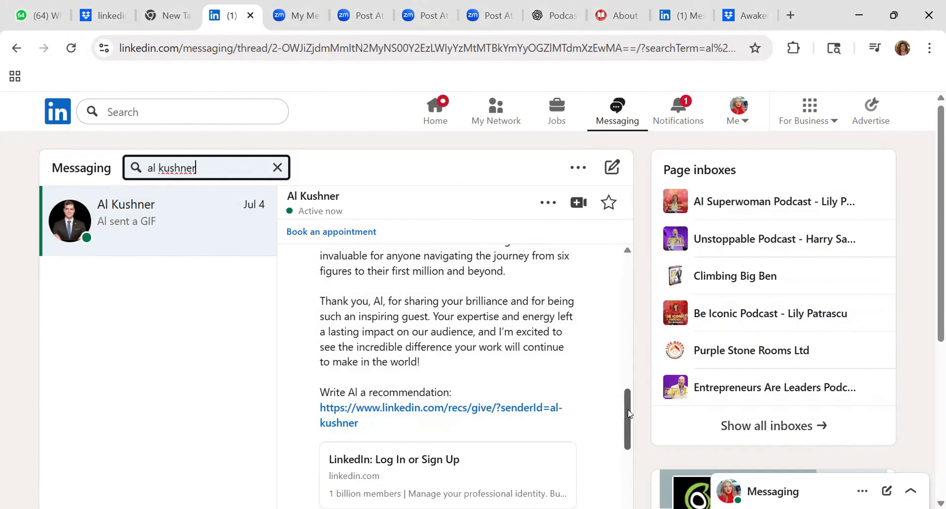
{"action": "left_click_drag", "start_coordinate": [628, 412], "coordinate": [628, 415]}
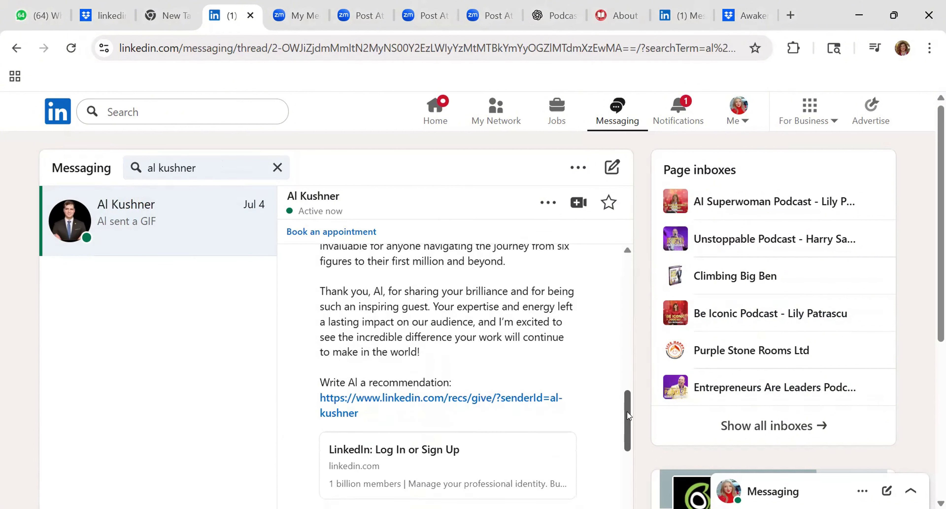
{"action": "left_click", "coordinate": [381, 400]}
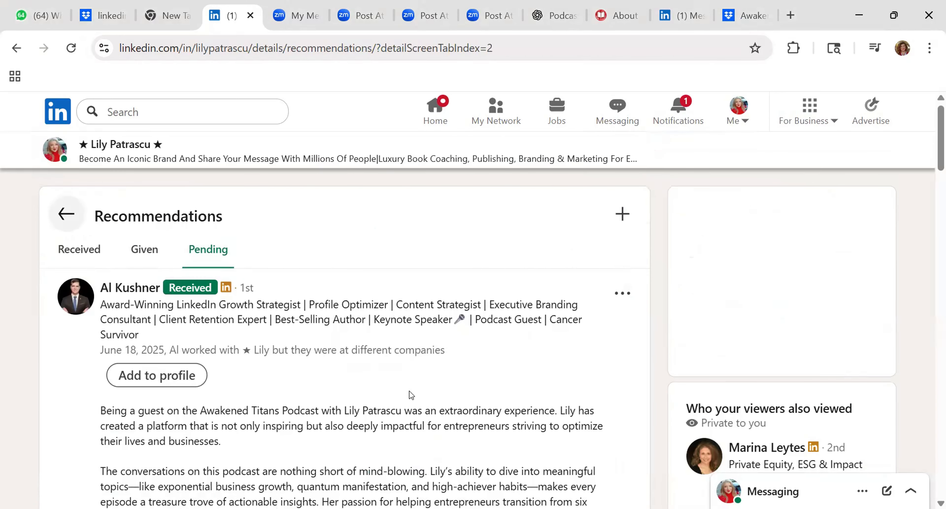
{"action": "left_click", "coordinate": [143, 290]}
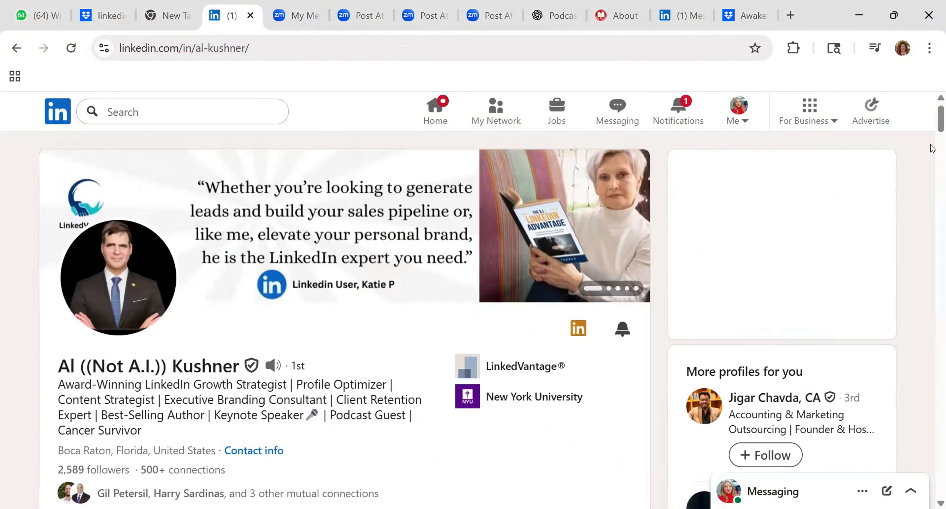
Start writing a new recommendation from the Recommendations section of the guest's profile.
{"action": "scroll", "coordinate": [932, 165], "scroll_direction": "down", "scroll_amount": 5}
{"action": "scroll", "coordinate": [926, 258], "scroll_direction": "down", "scroll_amount": 5}
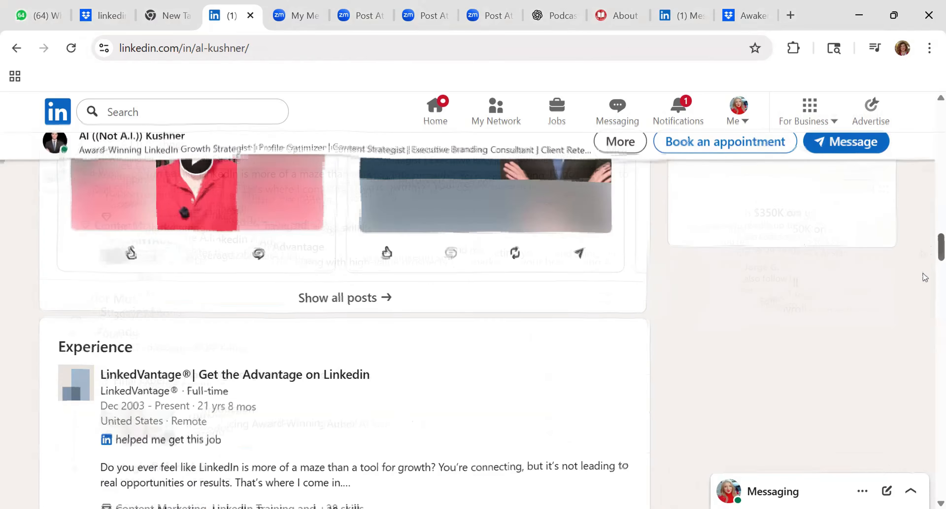
{"action": "scroll", "coordinate": [923, 273], "scroll_direction": "down", "scroll_amount": 15}
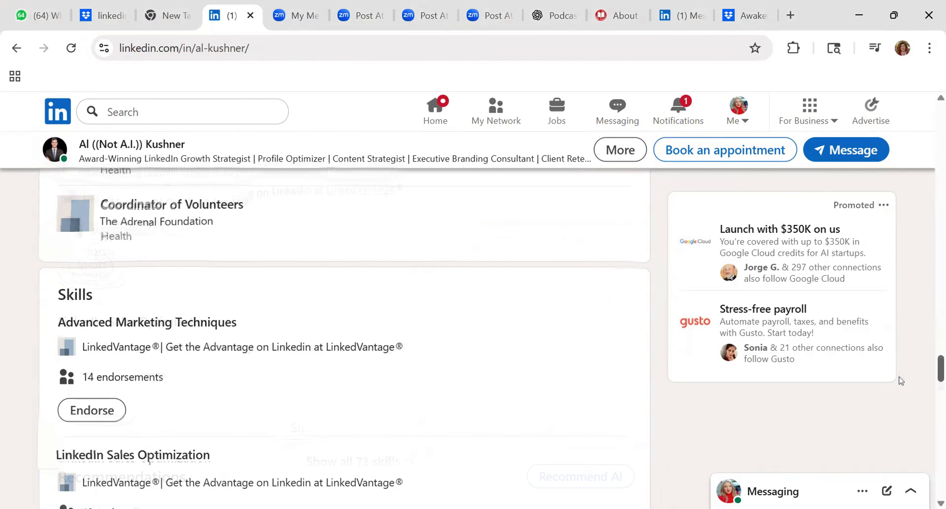
{"action": "scroll", "coordinate": [900, 377], "scroll_direction": "down", "scroll_amount": 8}
{"action": "scroll", "coordinate": [904, 382], "scroll_direction": "up", "scroll_amount": 4}
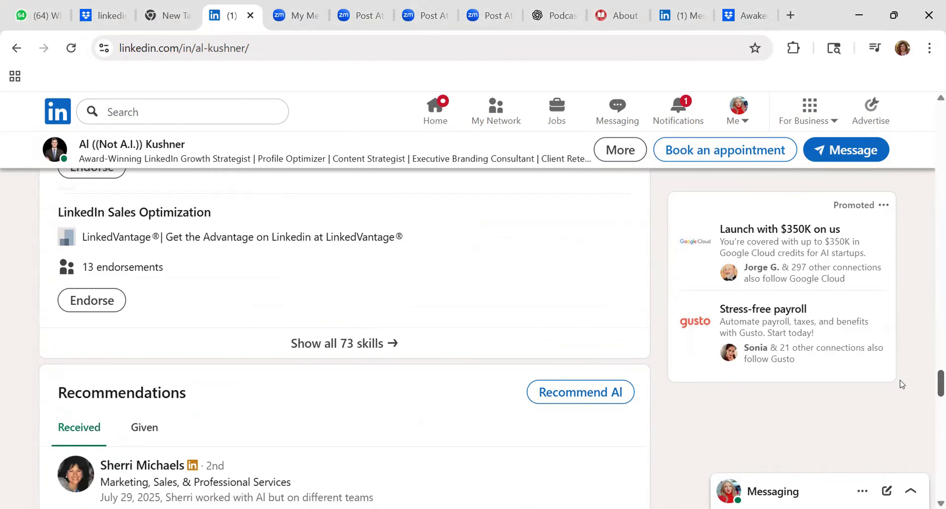
{"action": "left_click", "coordinate": [602, 399]}
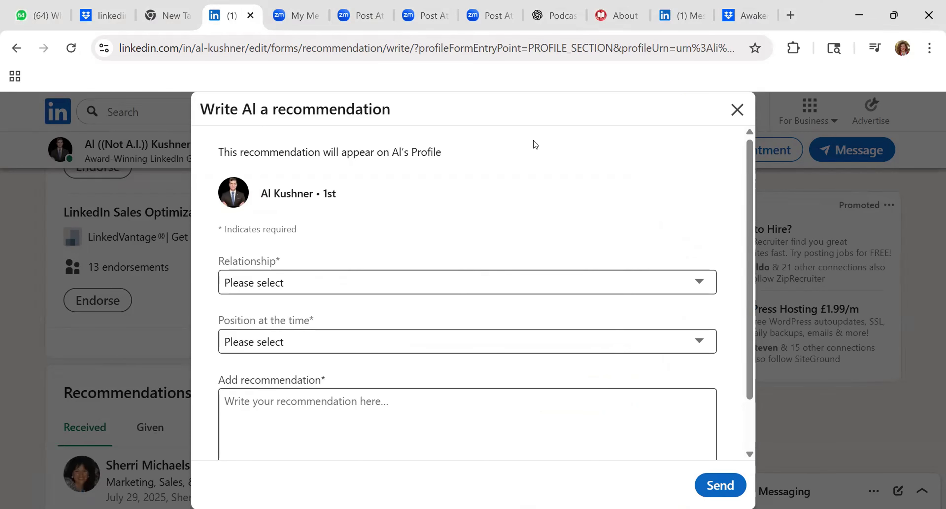
Set the relationship to "worked with you but at different companies" and the position to "LinkedVantage®| Get the Advantage on Linkedin at LinkedVantage®".
{"action": "left_click", "coordinate": [700, 282]}
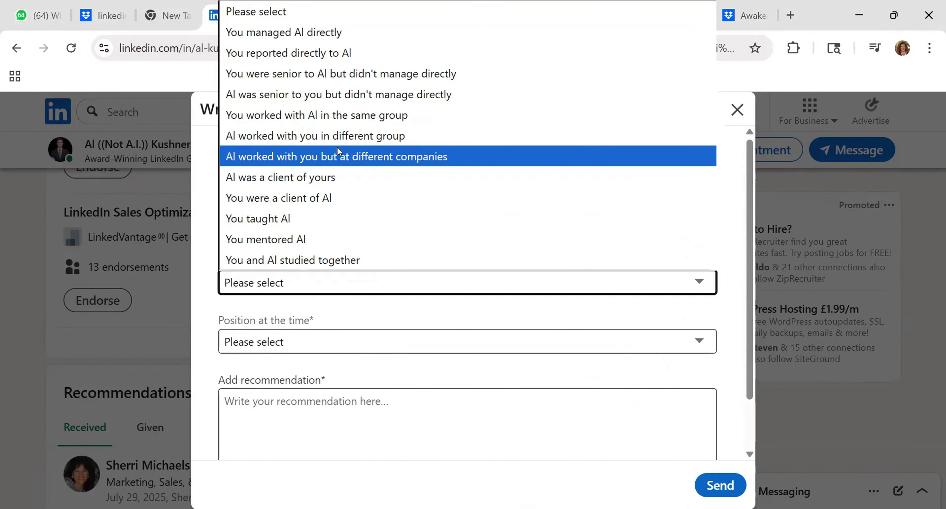
{"action": "left_click", "coordinate": [354, 156]}
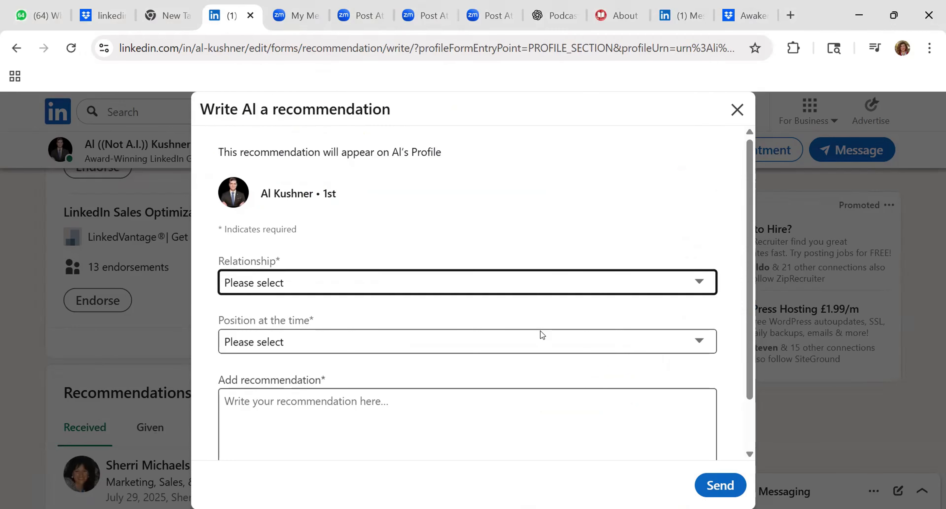
{"action": "left_click", "coordinate": [497, 345]}
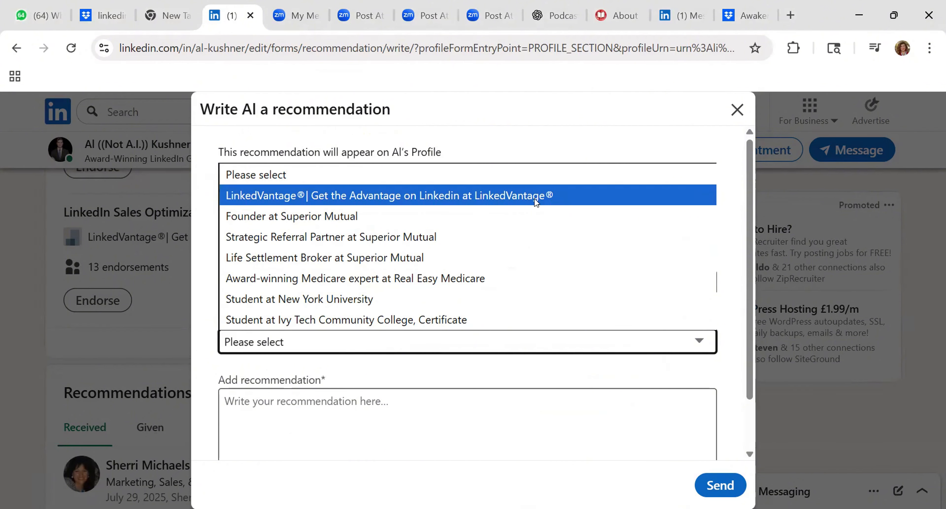
{"action": "left_click", "coordinate": [532, 196]}
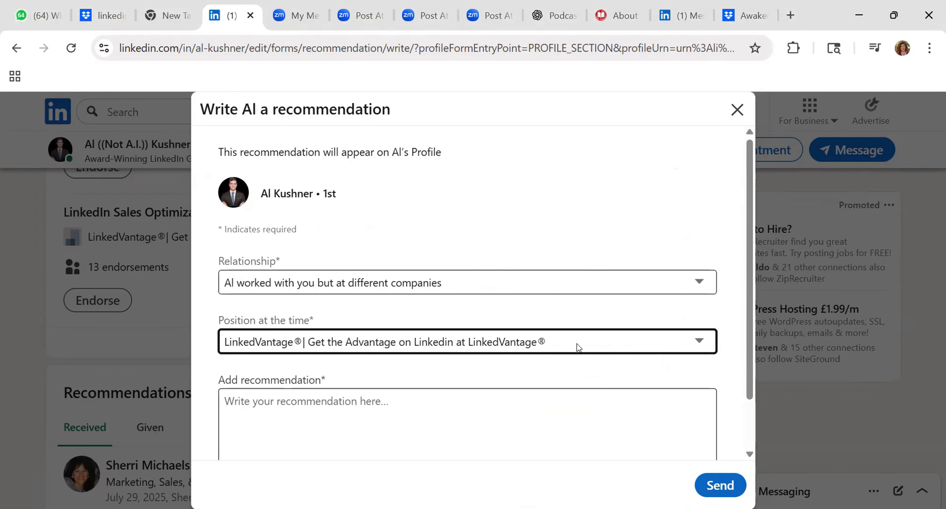
{"action": "left_click", "coordinate": [579, 347]}
{"action": "left_click", "coordinate": [382, 427]}
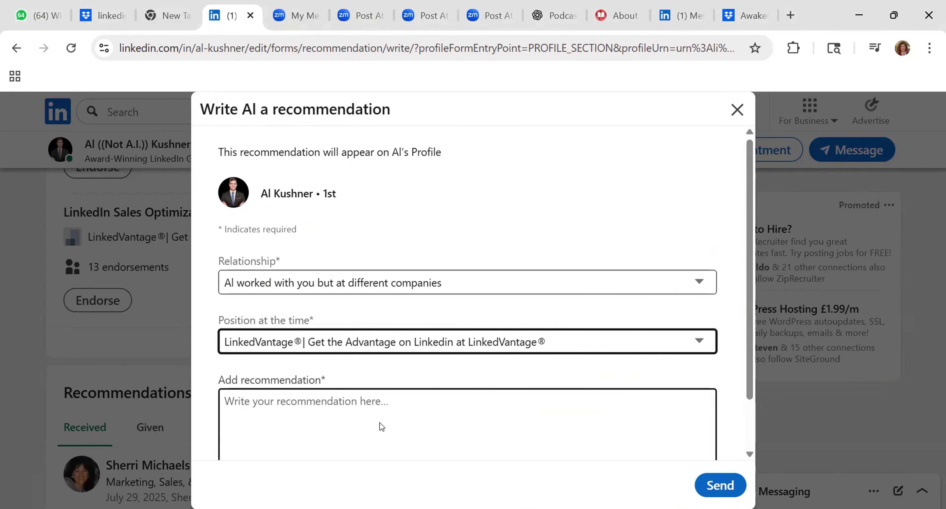